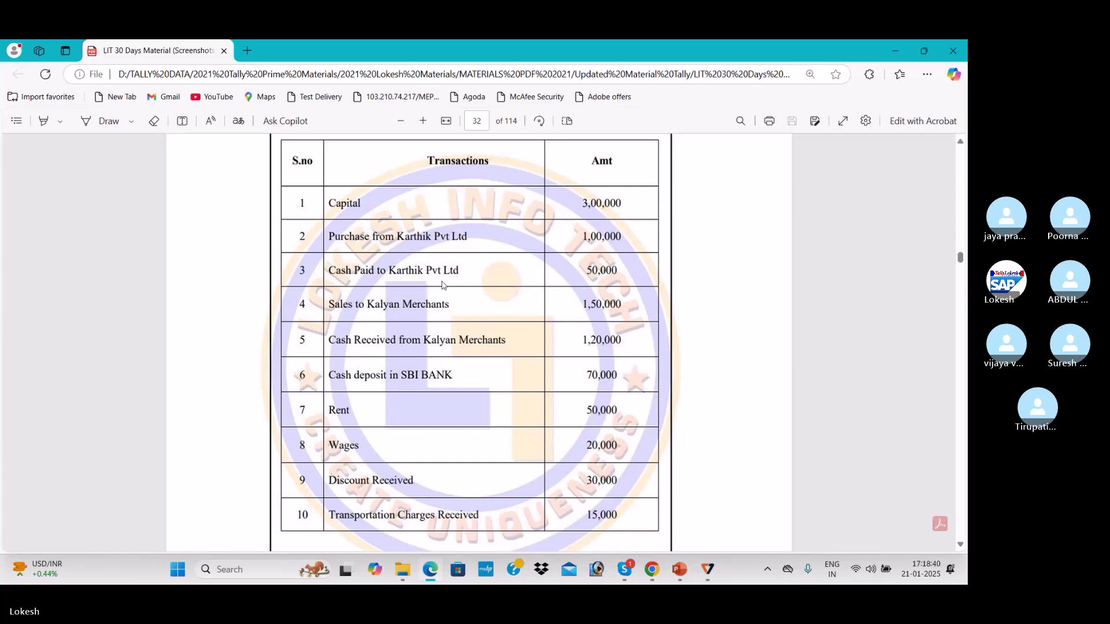
key(alt+Tab)
key(alt+Tab)
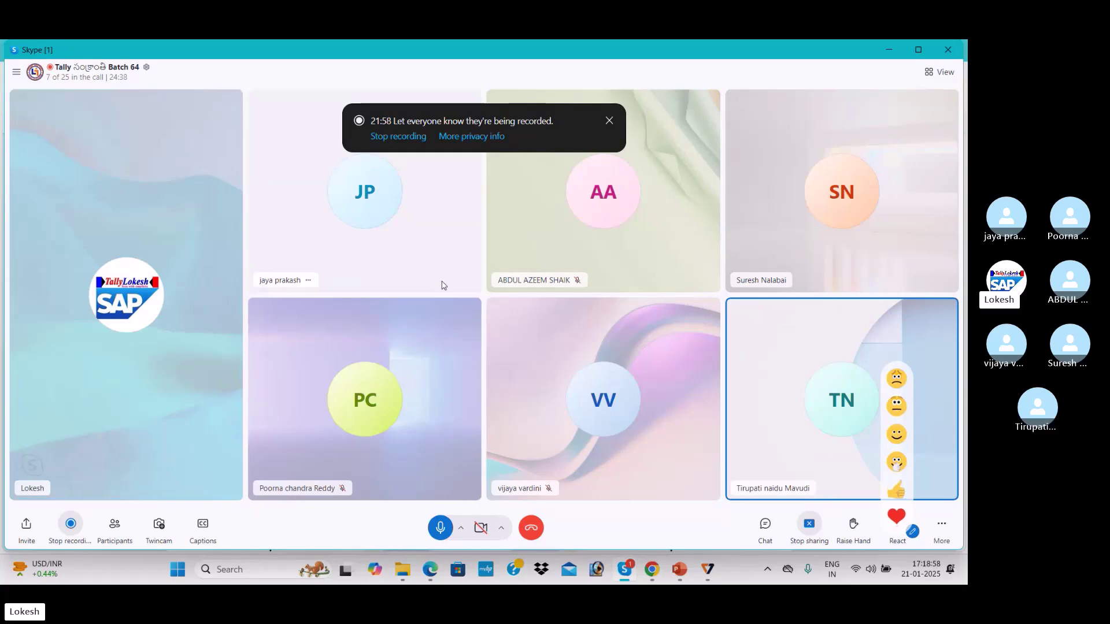
key(alt+Tab)
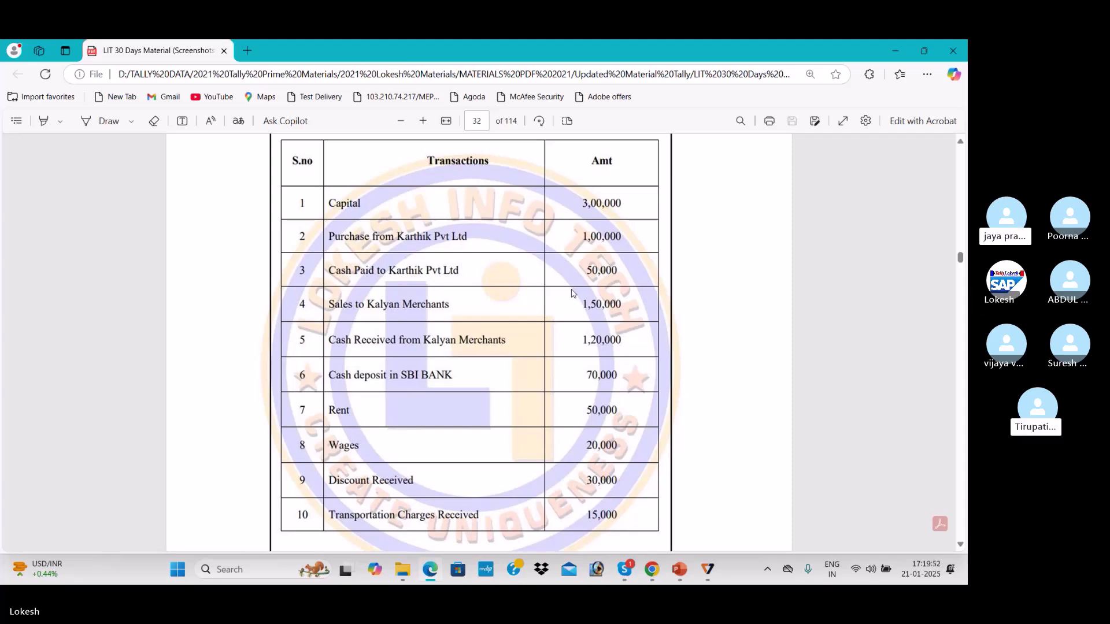
scroll(572, 293, down, 1)
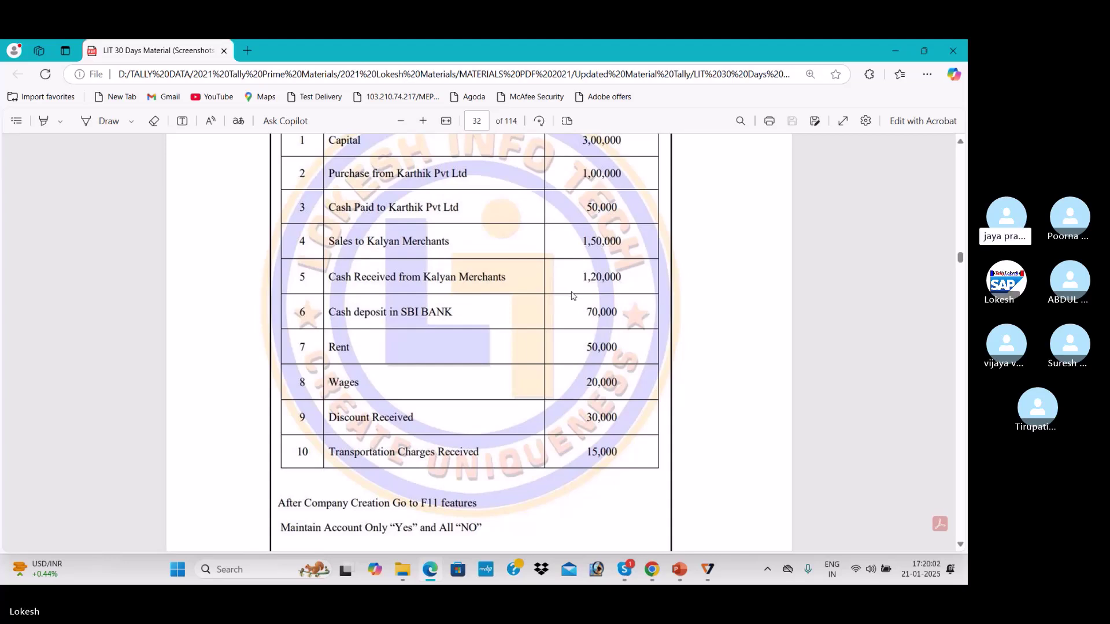
scroll(573, 296, up, 1)
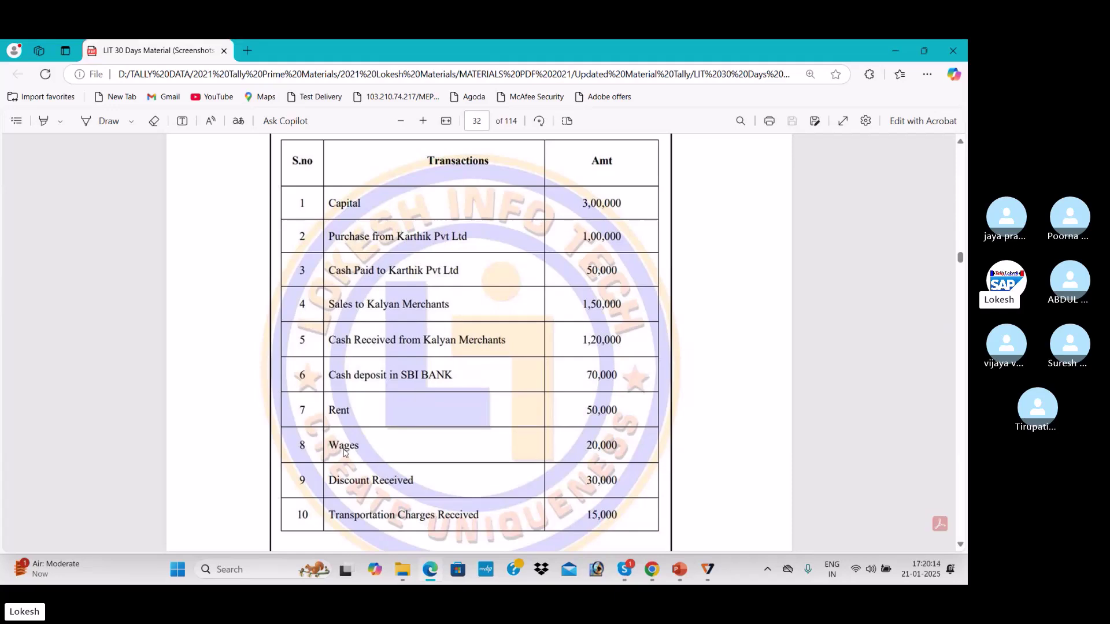
scroll(355, 469, down, 1)
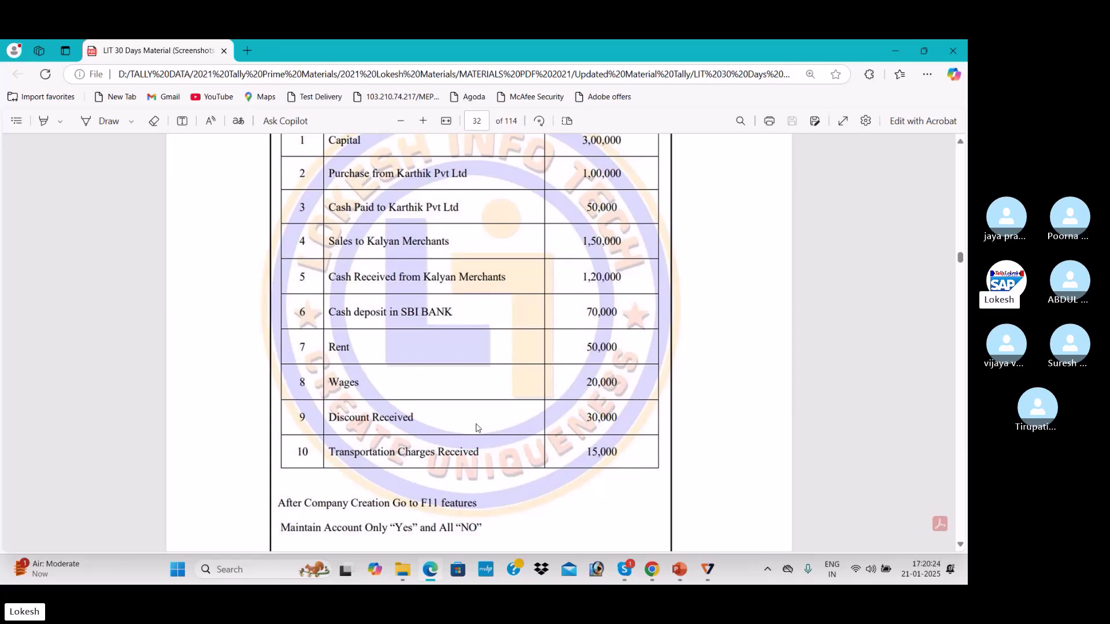
Open the TALLY TEST workbook from the recent files in File Explorer and show Sheet1.
click(402, 570)
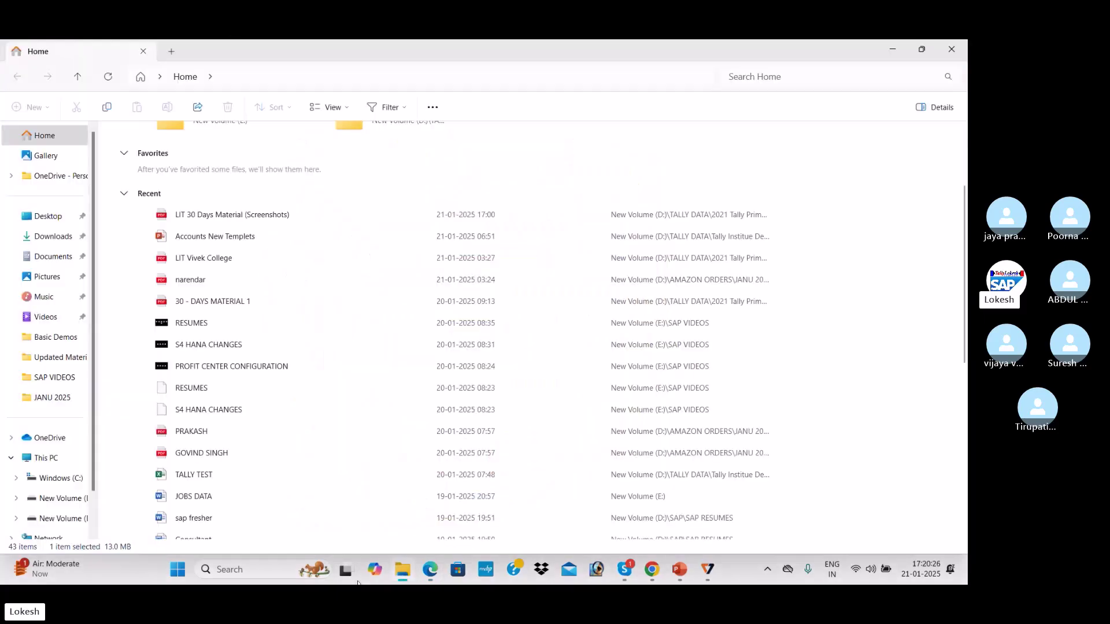
double_click(224, 474)
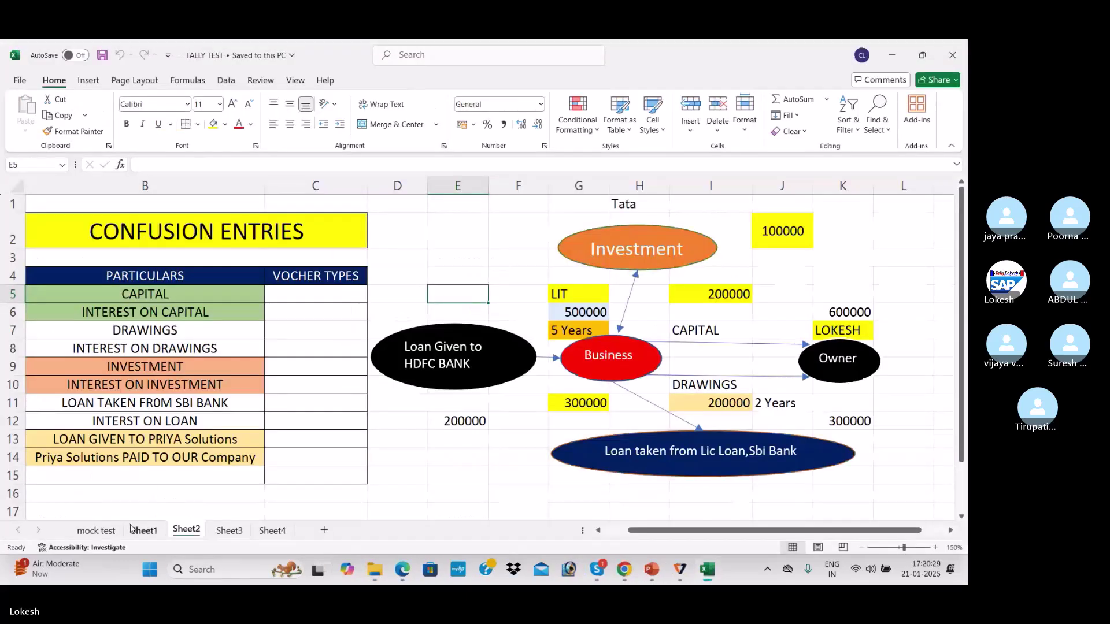
click(144, 529)
Clear the existing entries in the Groups column of the mock test table, from D4 down.
click(665, 299)
drag(665, 299, 662, 580)
key(Delete)
click(460, 301)
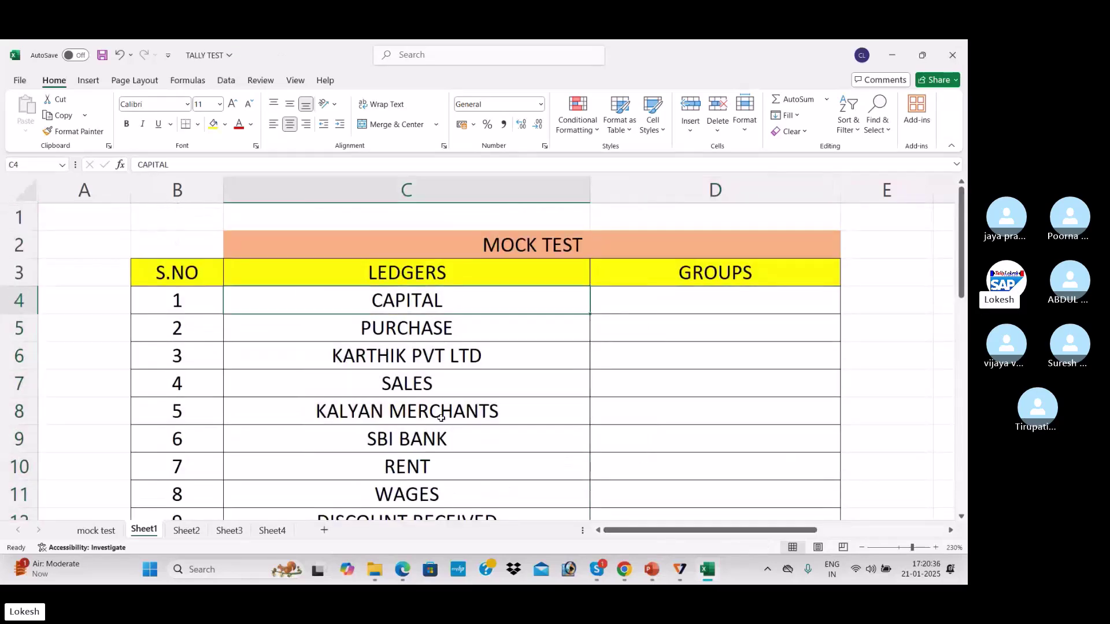
Check the Capital transaction in the LIT 30 Days Material PDF and enter capital as the CAPITAL ledger's group in D4 of TALLY TEST.
key(alt+Tab)
key(alt+Tab)
key(Tab)
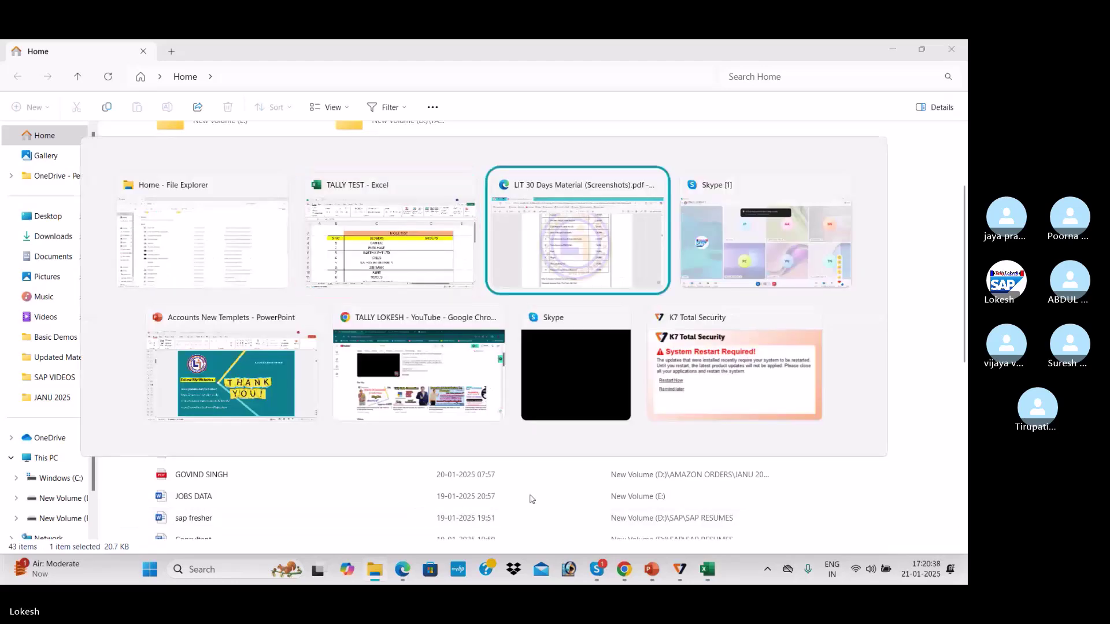
scroll(418, 268, up, 2)
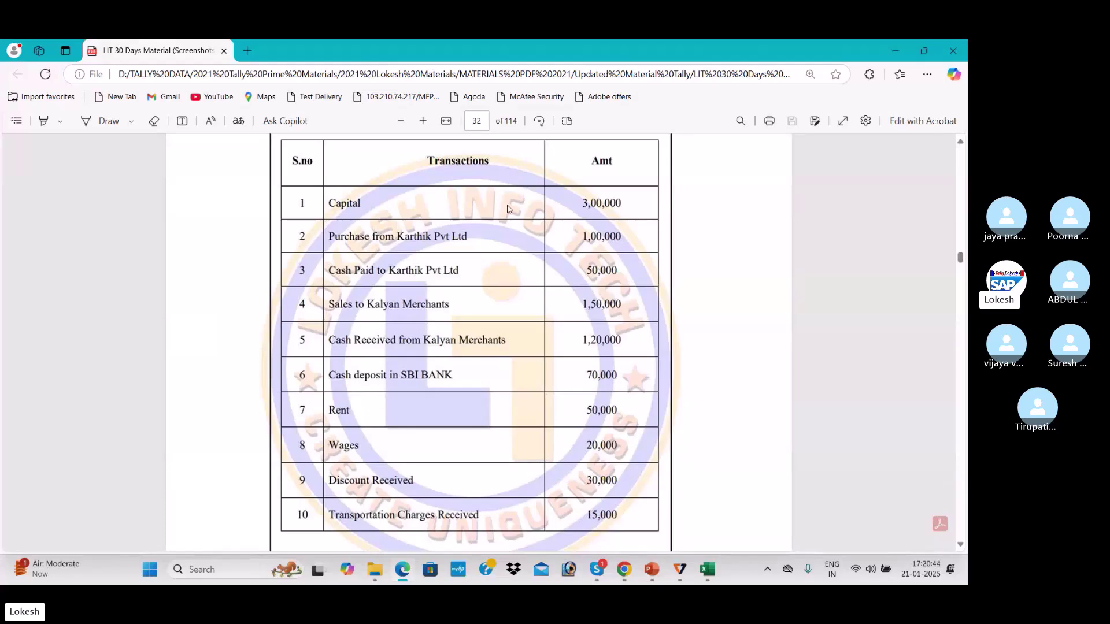
key(alt+Tab)
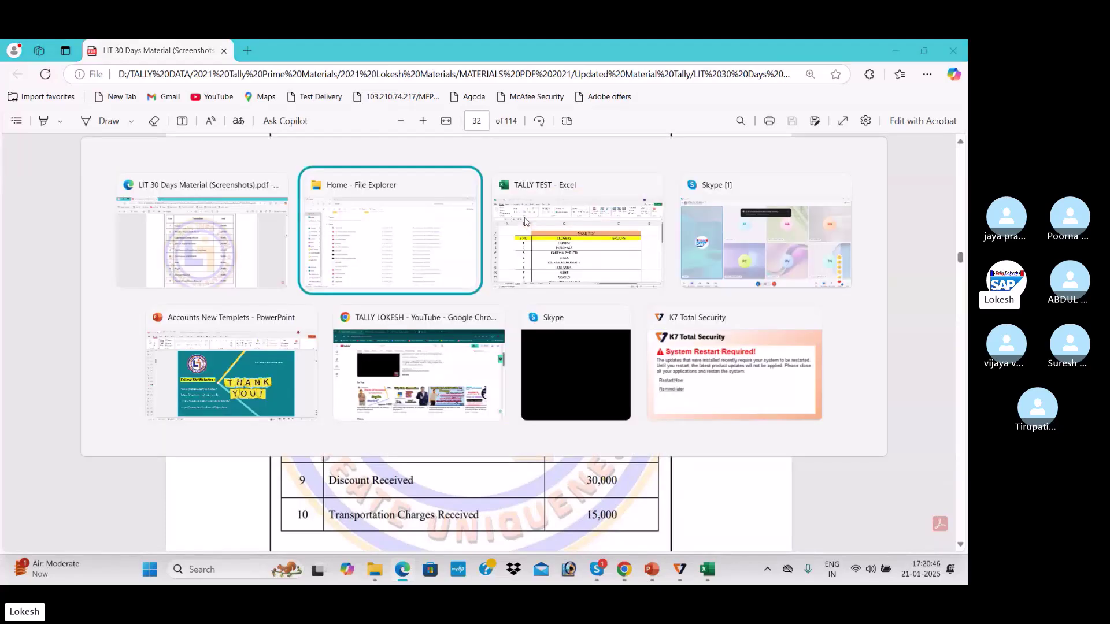
key(alt+Tab)
click(557, 237)
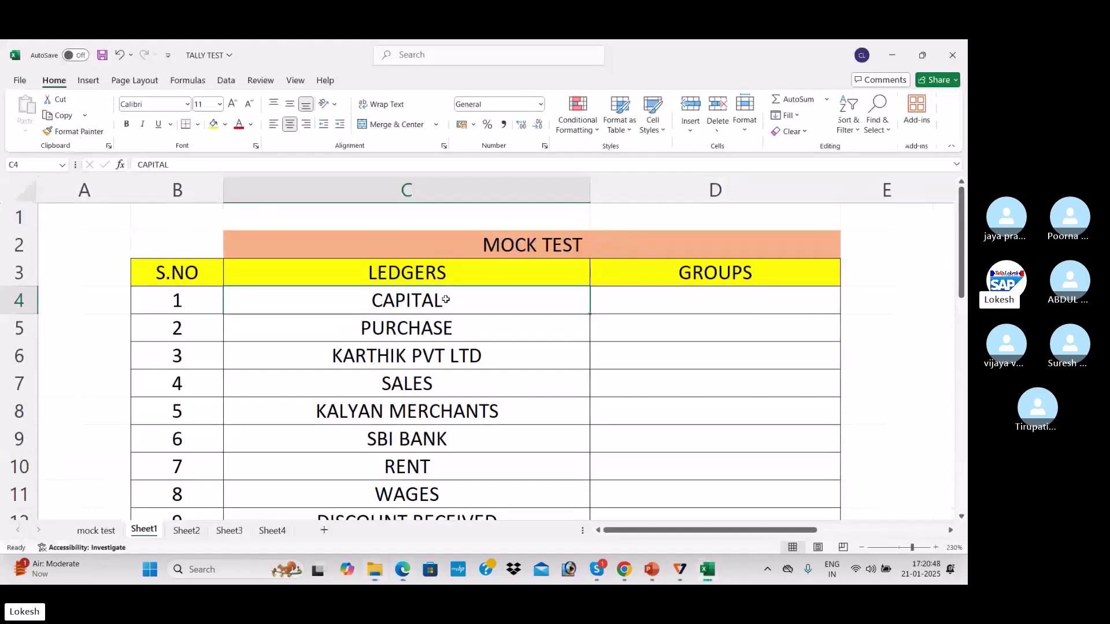
click(695, 305)
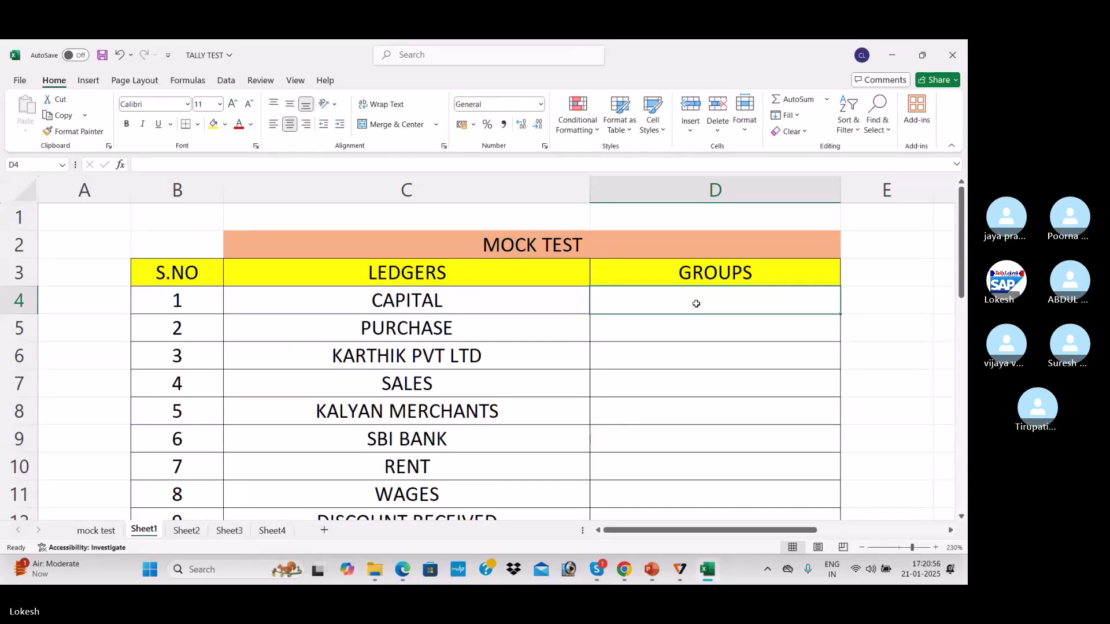
text(capital)
key(Return)
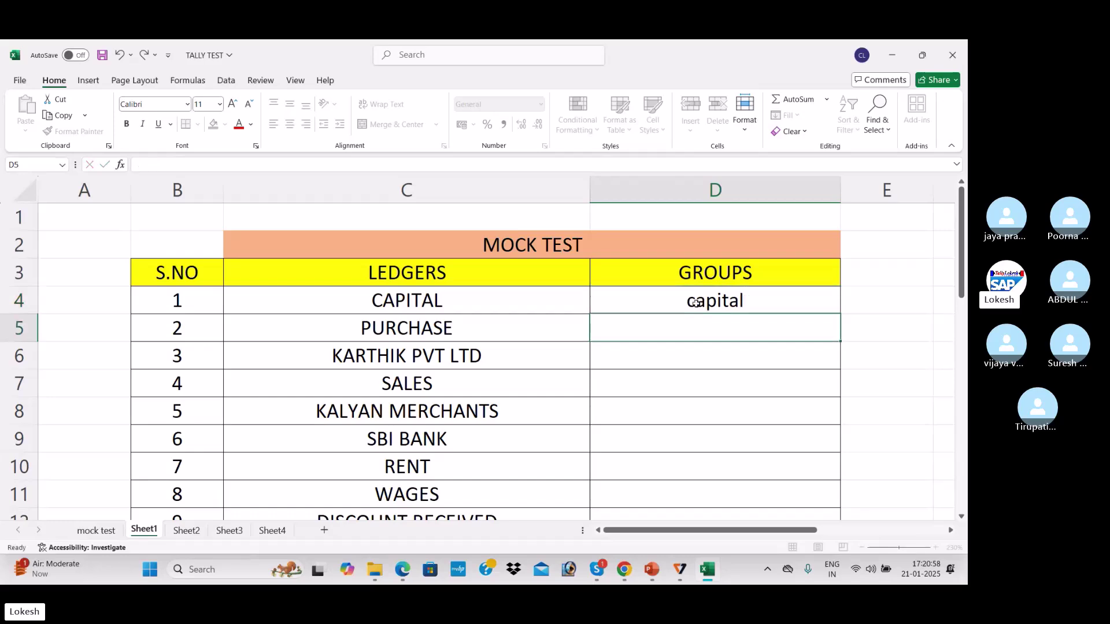
Switch to the LIT 30 Days Material PDF and enlarge the transactions table for reading the purchase entry.
key(super+e)
key(alt+Tab)
key(Tab)
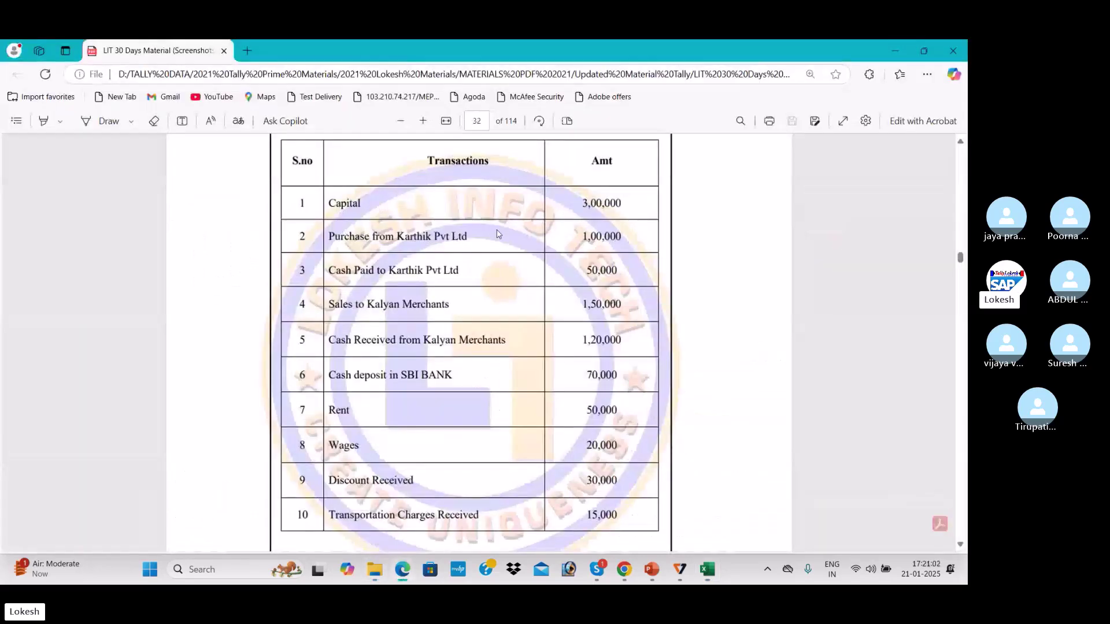
click(432, 121)
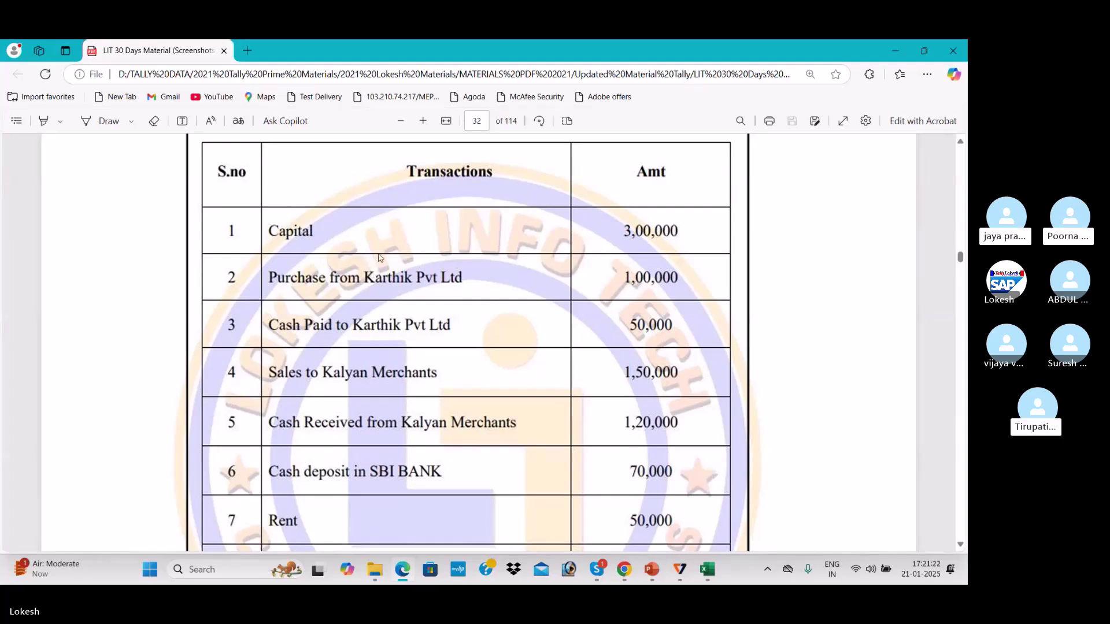
Return to the TALLY TEST workbook, enter purchase as the group in D5, and undo the flash-filled entries below it.
key(alt+Tab)
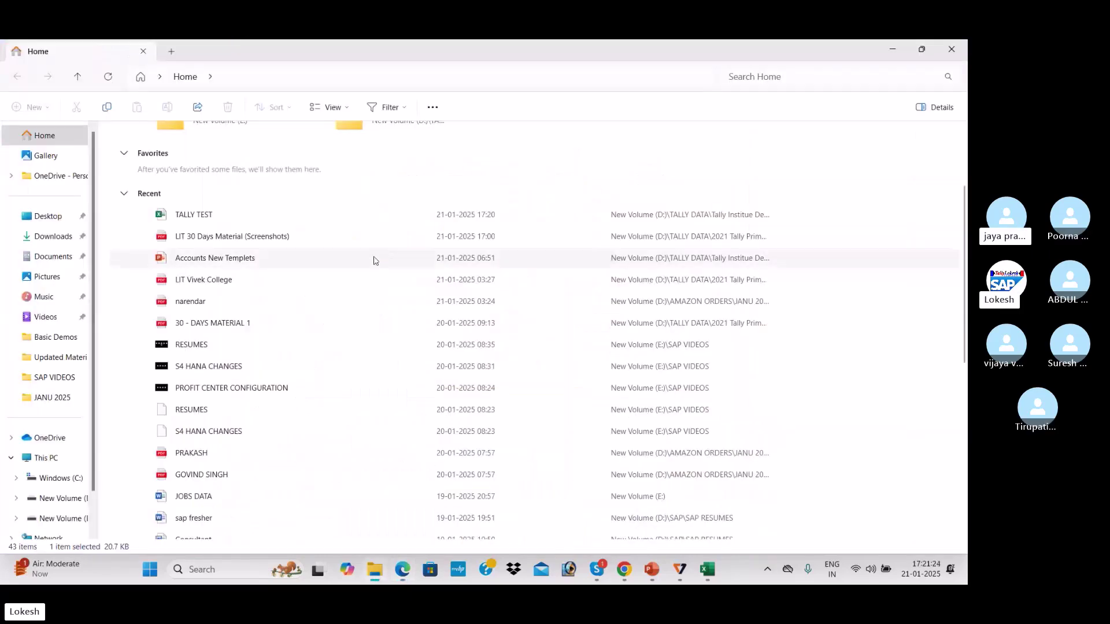
key(alt+Tab)
key(Tab)
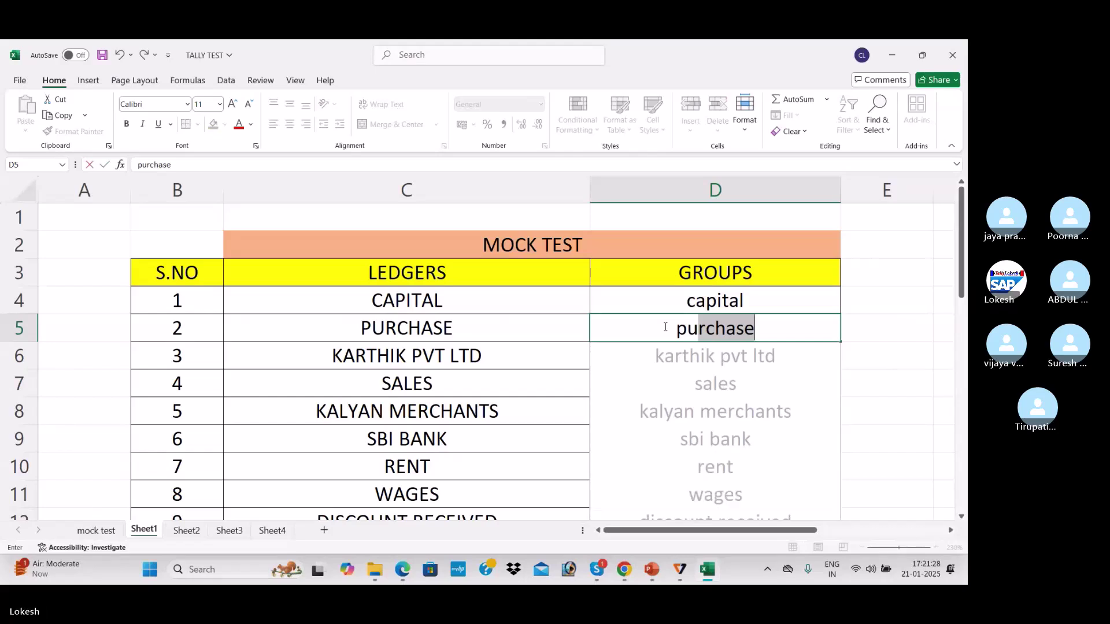
key(Return)
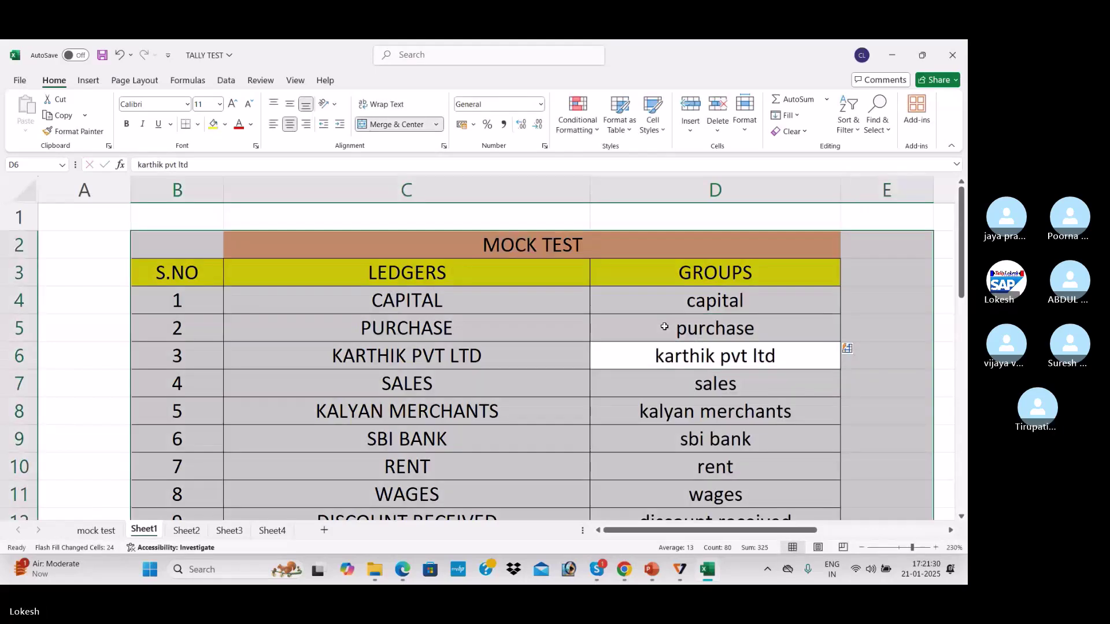
key(ctrl+z)
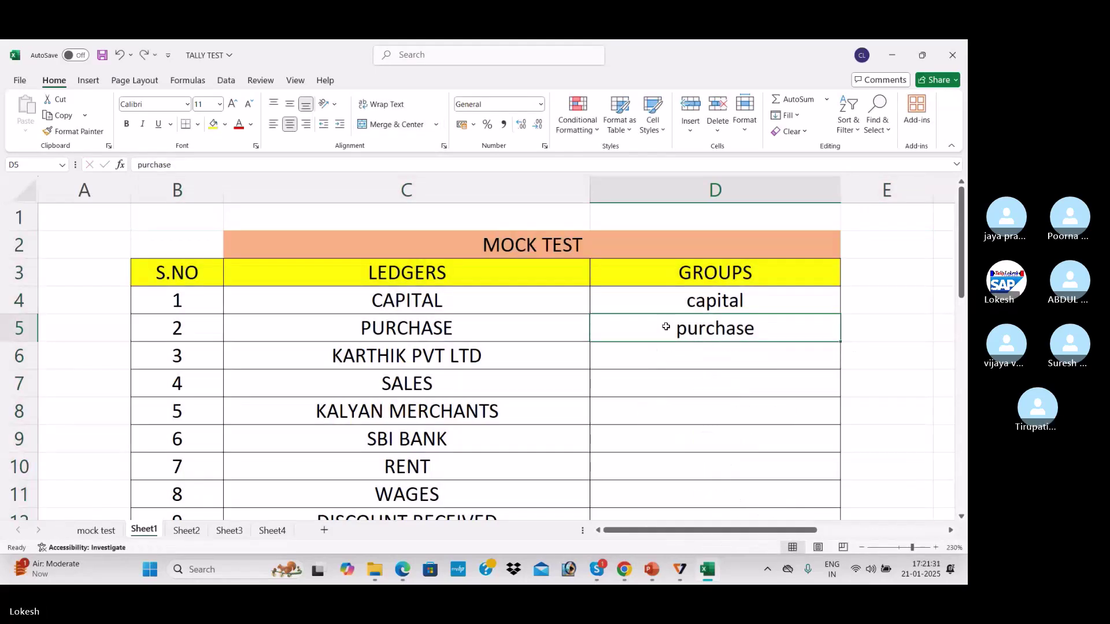
Enter sundry creditors as the group for KARTHIK PVT LTD in D6.
click(690, 353)
text(su)
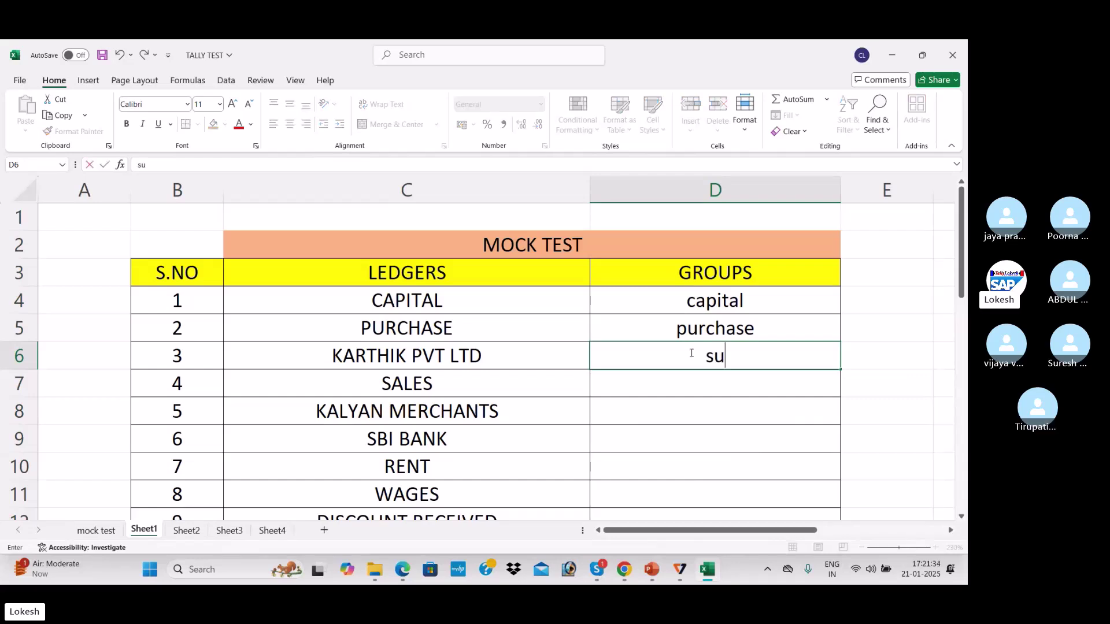
text(ndry creditors)
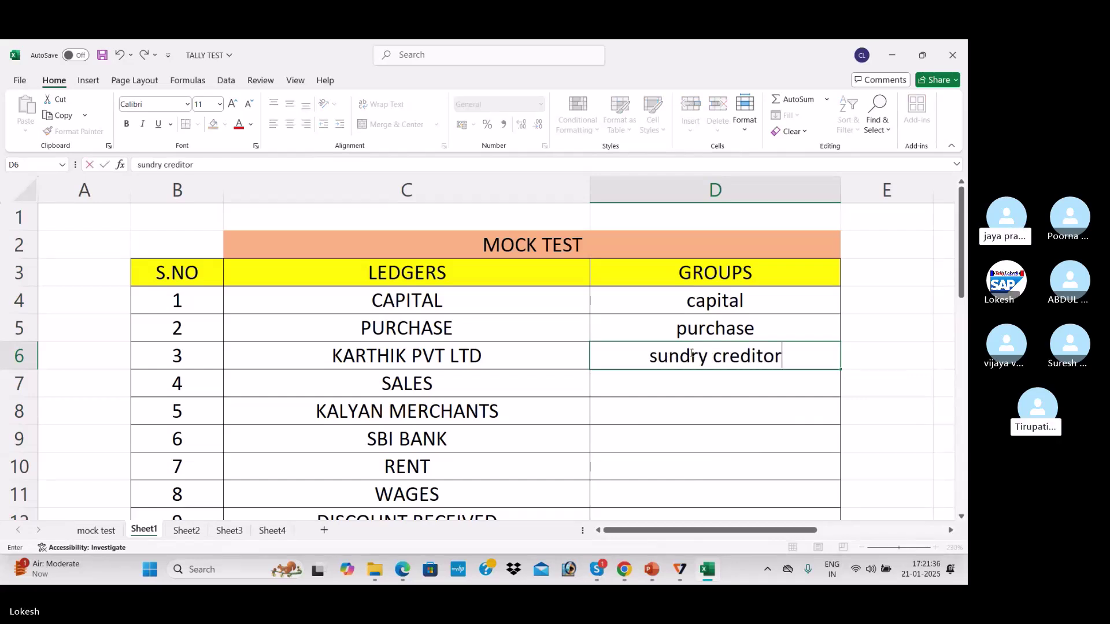
key(Return)
Check the Sales to Kalyan Merchants transaction in the PDF and enter sales as the SALES ledger's group in D7 of TALLY TEST.
key(alt+Tab)
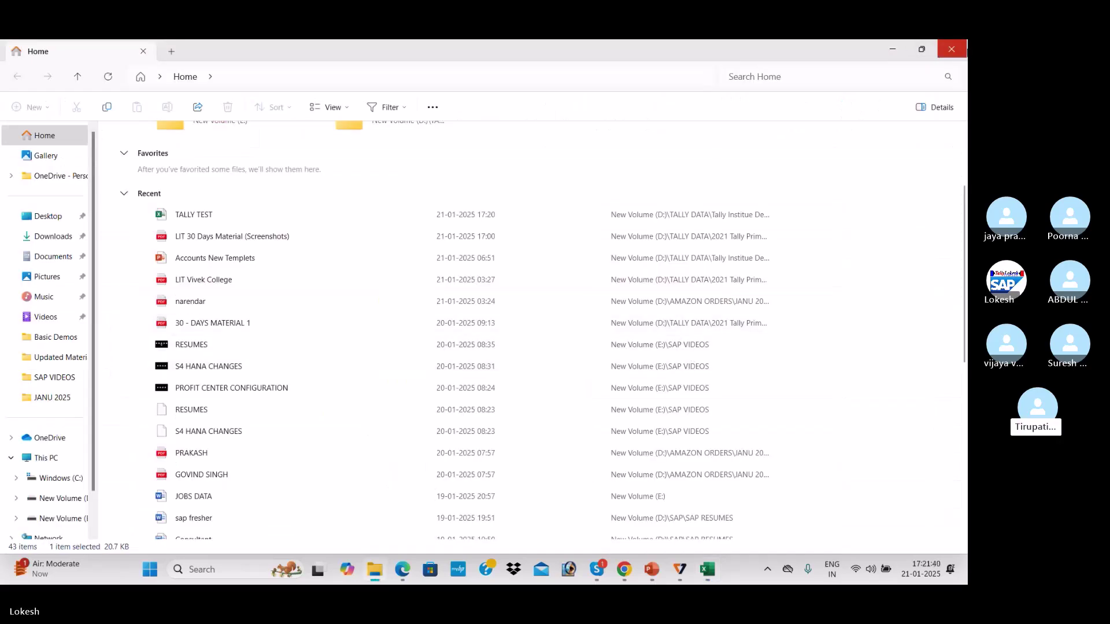
key(alt+Tab)
key(alt+Tab)
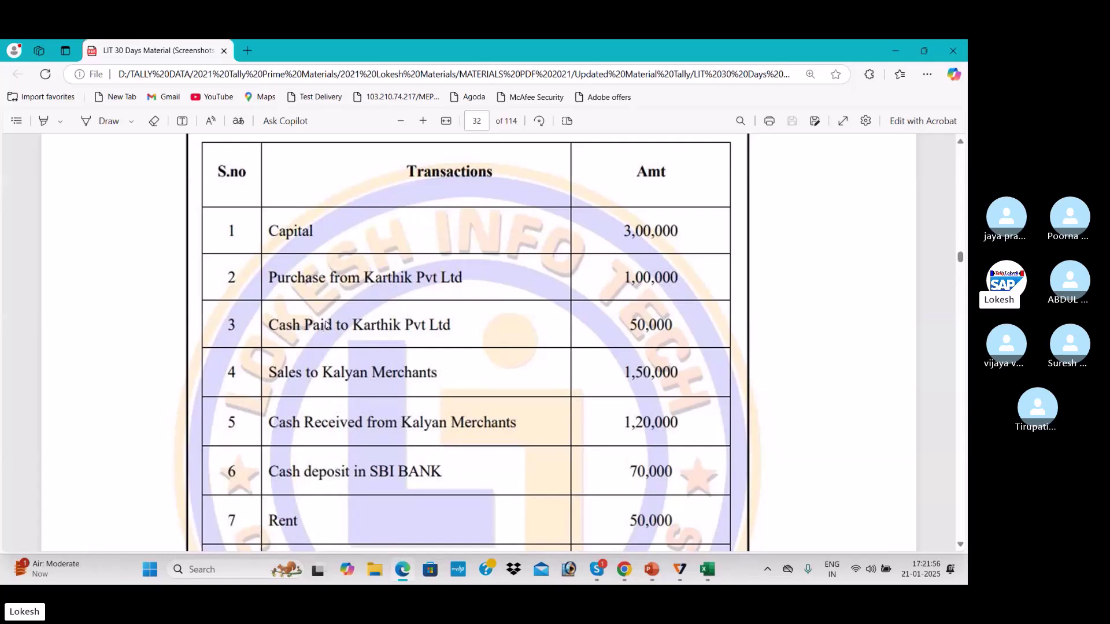
scroll(332, 323, down, 1)
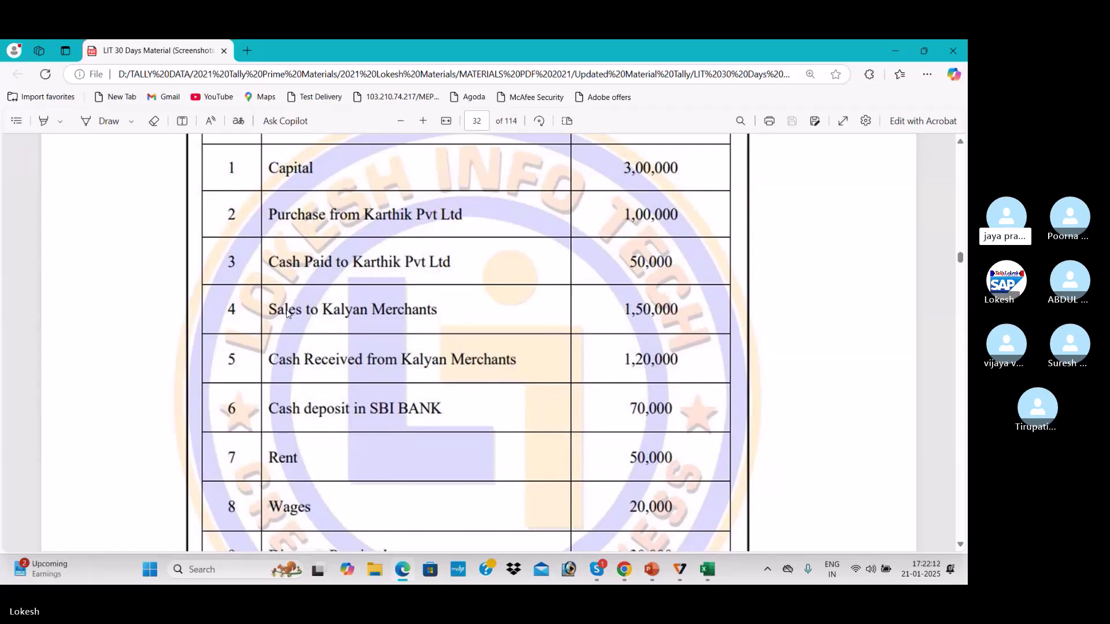
key(alt+Tab)
text(sales)
key(Return)
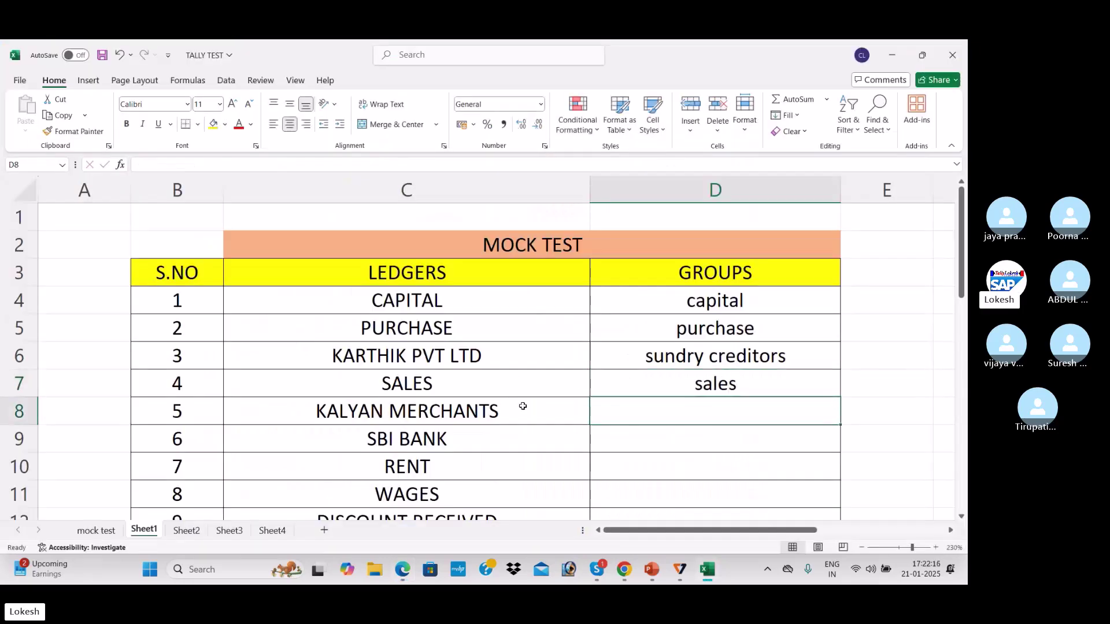
Enter sundry debitors as the group for KALYAN MERCHANTS in D8.
text(sundry )
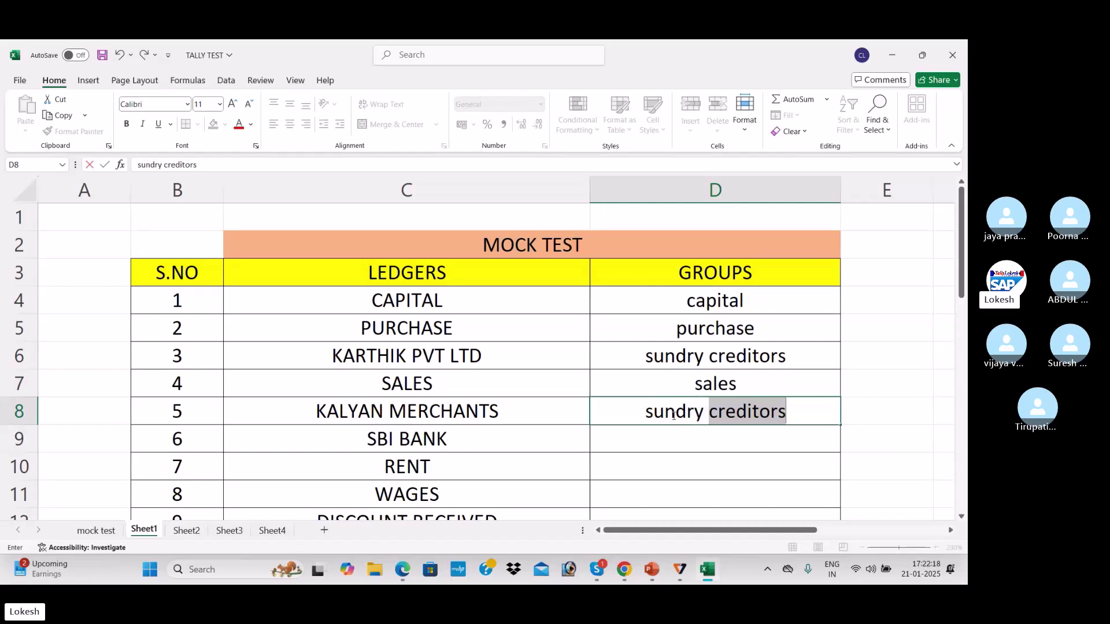
text(debotor)
key(BackSpace)
key(BackSpace)
key(BackSpace)
key(BackSpace)
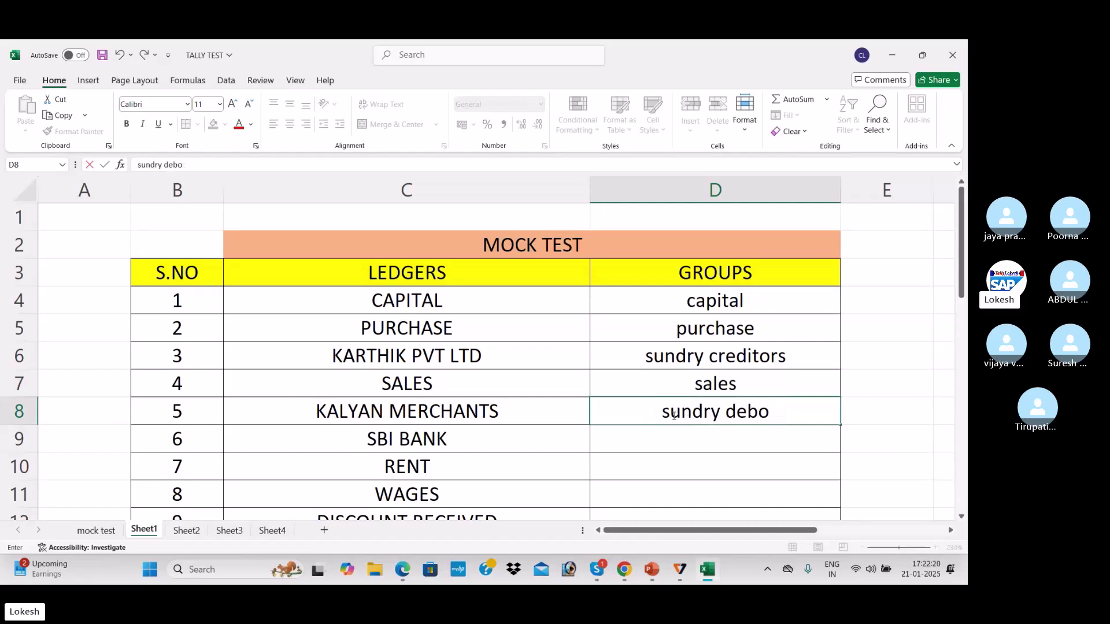
text(itors)
key(Return)
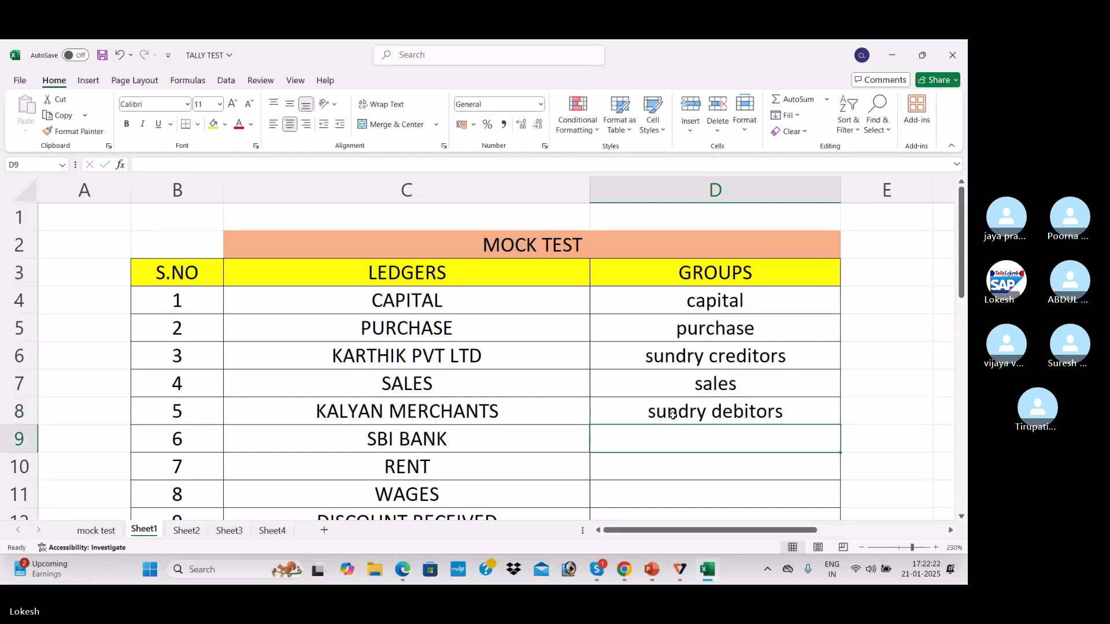
Check the SBI BANK cash deposit transaction in the PDF and select its empty group cell D9 in the TALLY TEST workbook.
key(Left)
key(alt+Tab)
scroll(346, 272, down, 3)
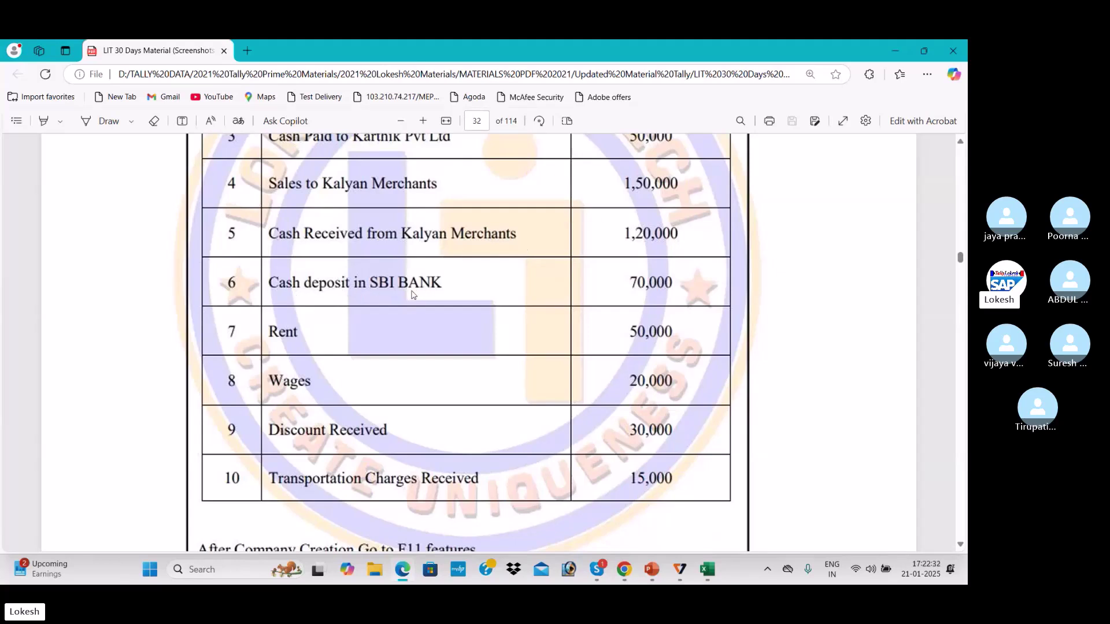
key(alt+Tab)
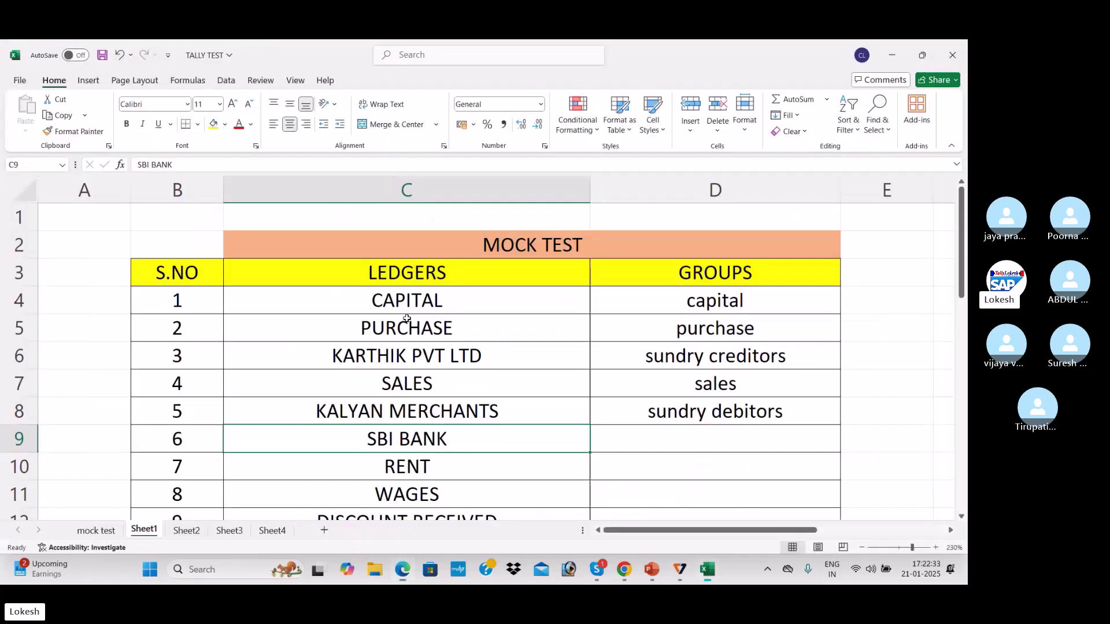
click(671, 439)
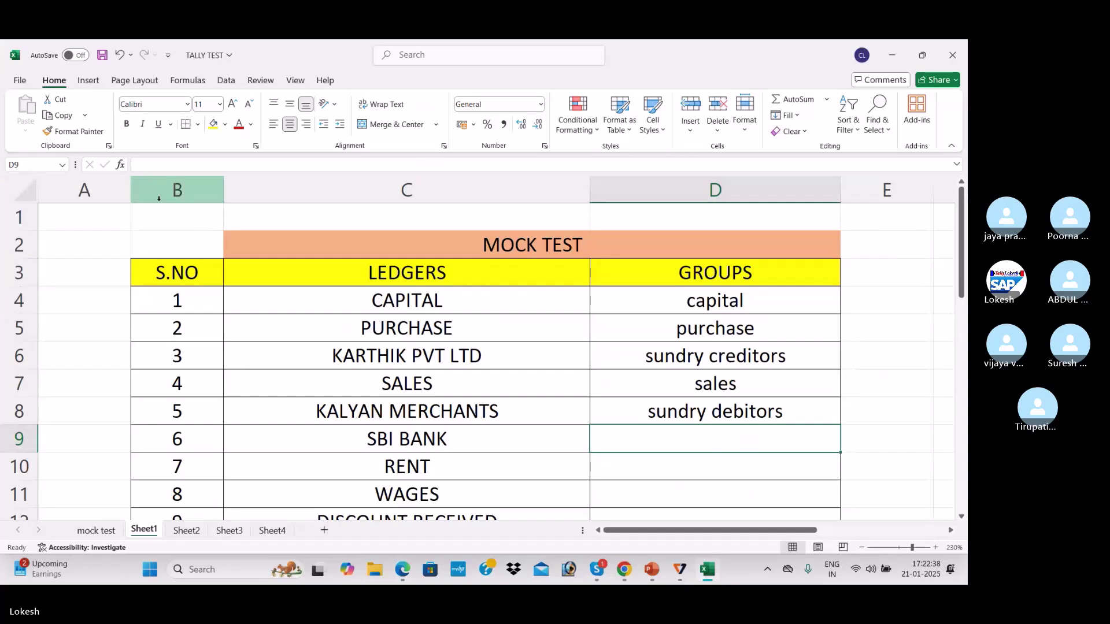
Narrow column A and the S.NO column B of the mock test sheet.
drag(135, 196, 103, 196)
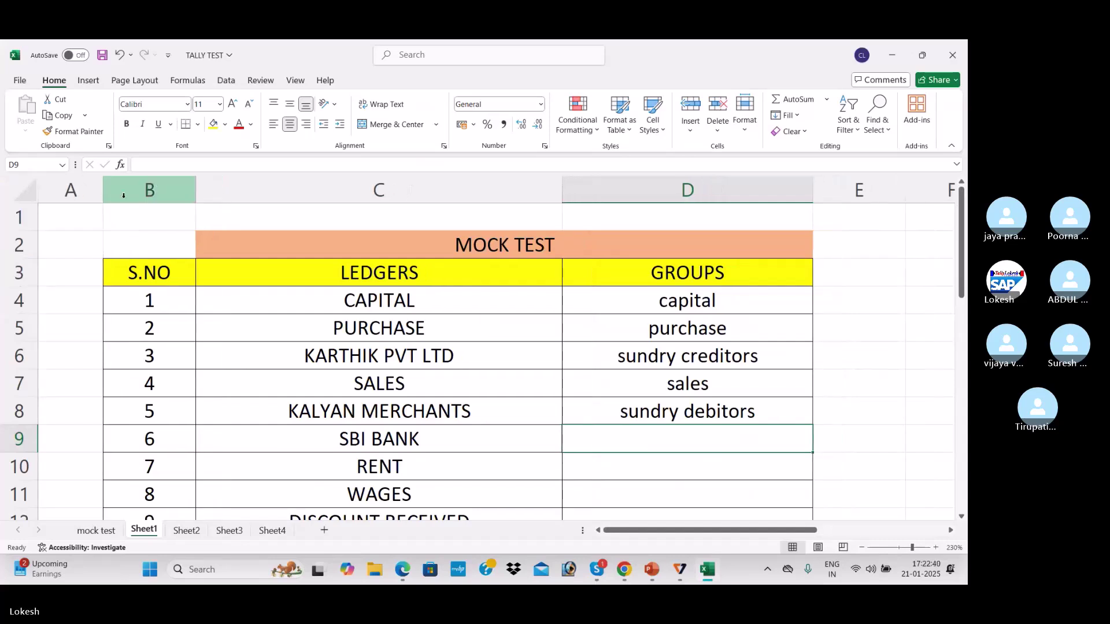
drag(193, 196, 172, 195)
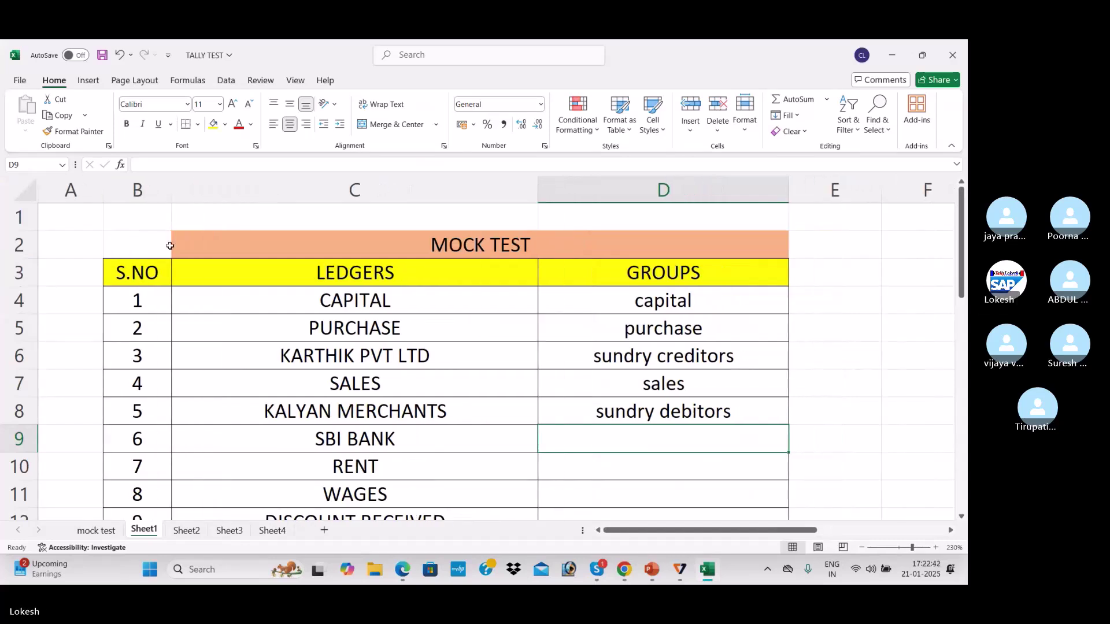
scroll(415, 404, down, 1)
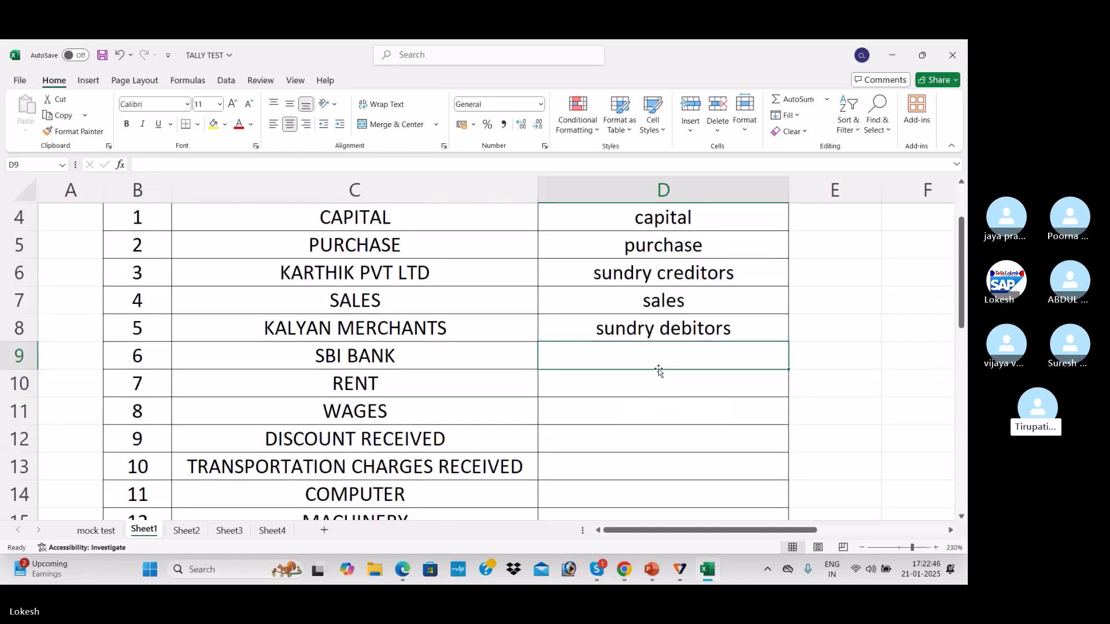
Enter bank as the group for SBI BANK in D9 and indirect exp as the group for RENT in D10.
text(bank)
key(Return)
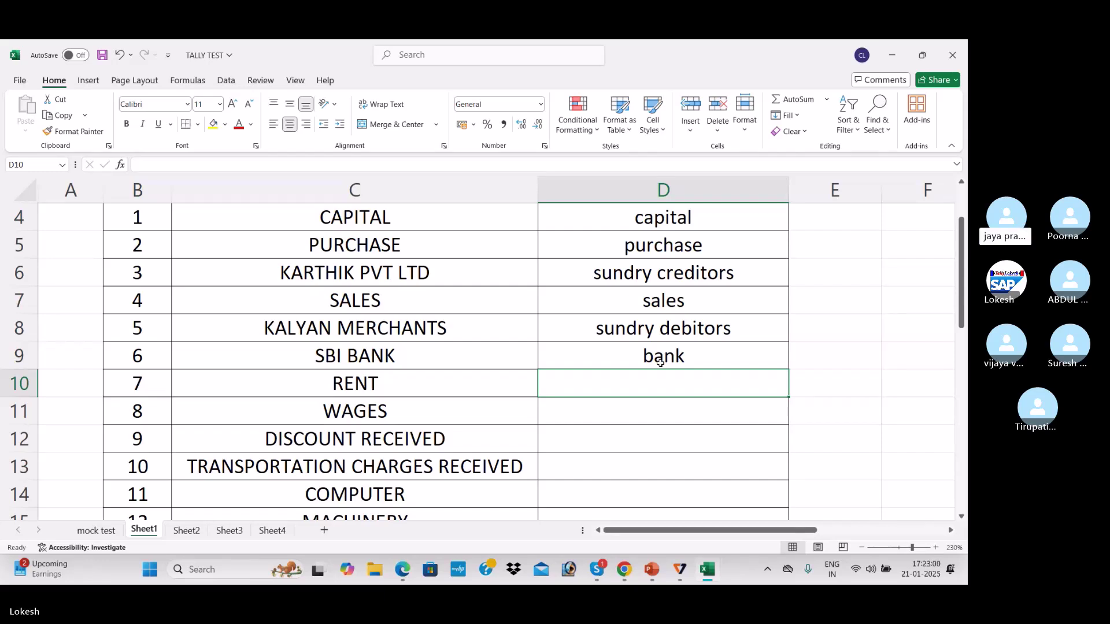
text(in)
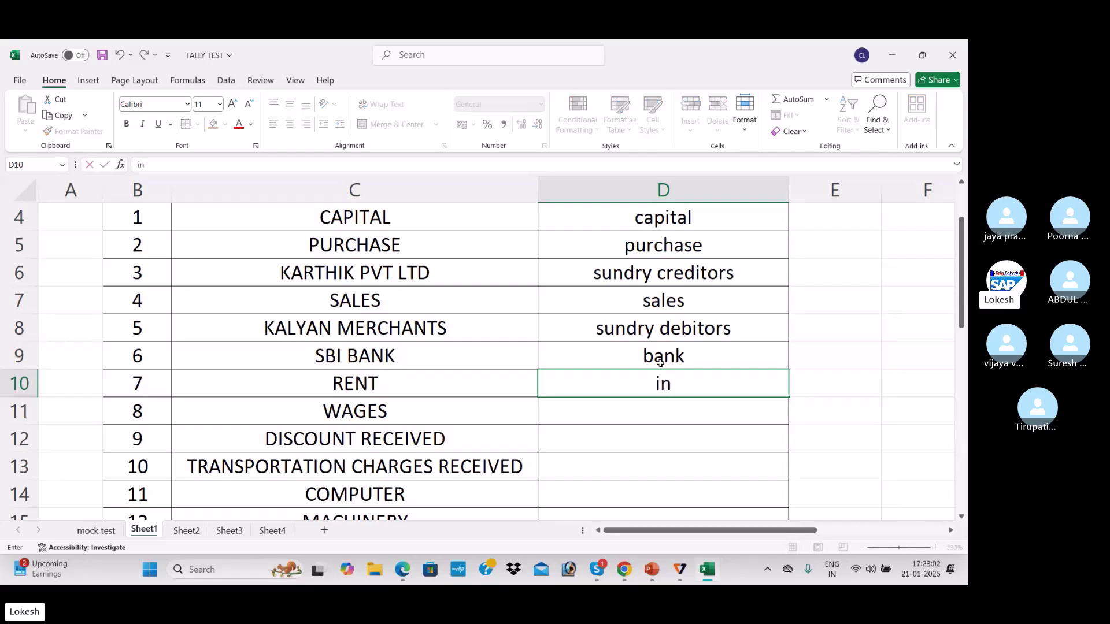
text(direct exp)
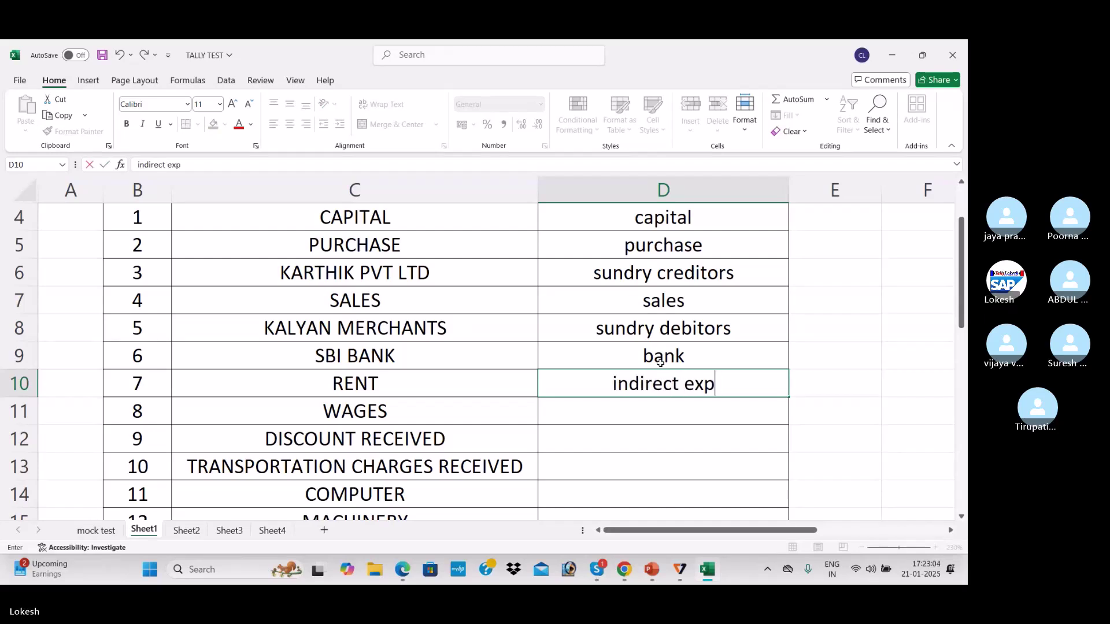
key(Return)
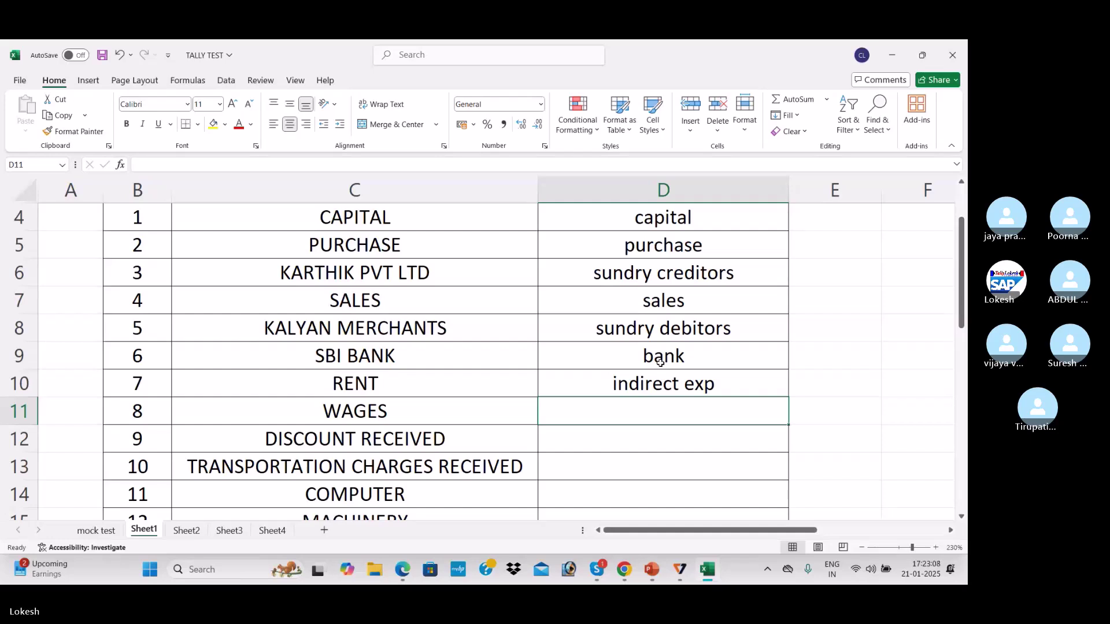
Enter direct exp as the group for WAGES in D11 and select the empty DISCOUNT RECEIVED group cell D12.
text(dri)
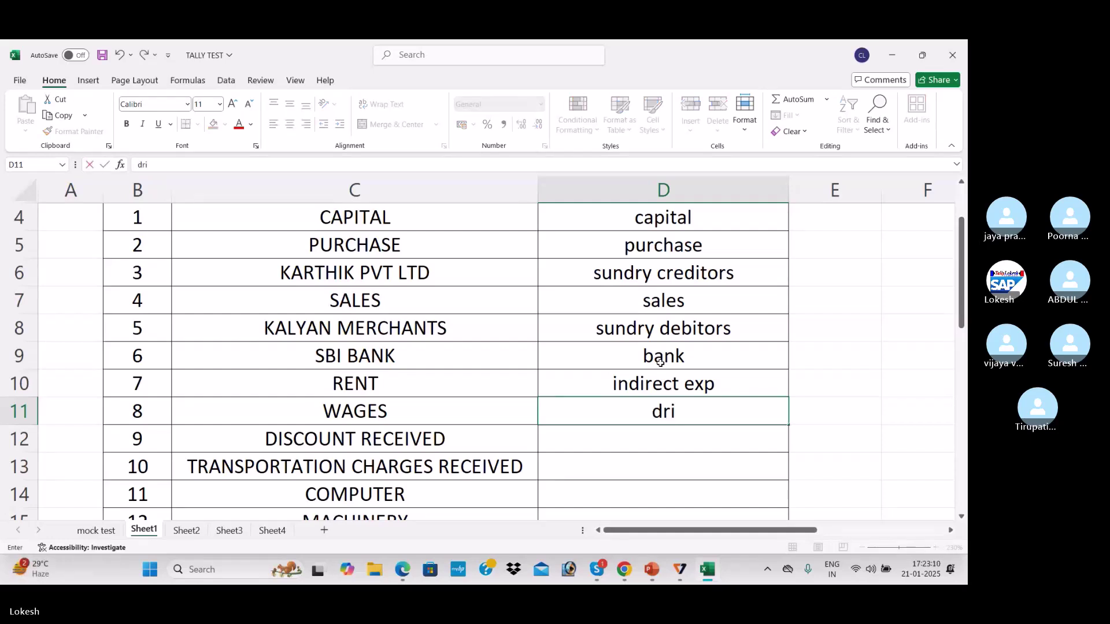
key(BackSpace)
text(irect exp)
key(Return)
key(Return)
key(Return)
key(Return)
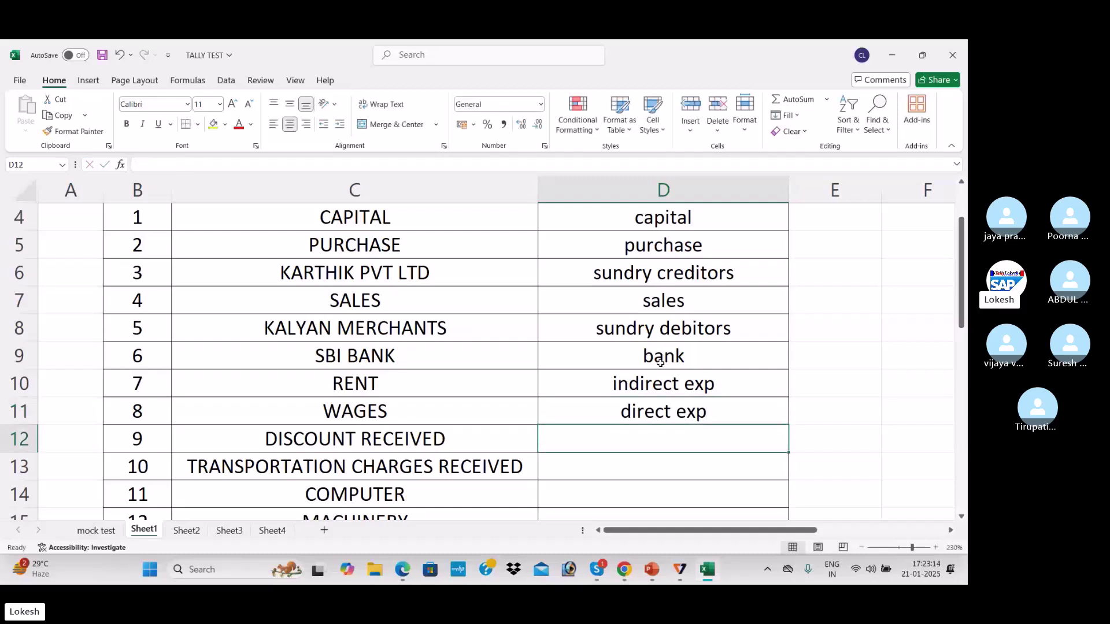
key(Up)
key(Up)
key(Up)
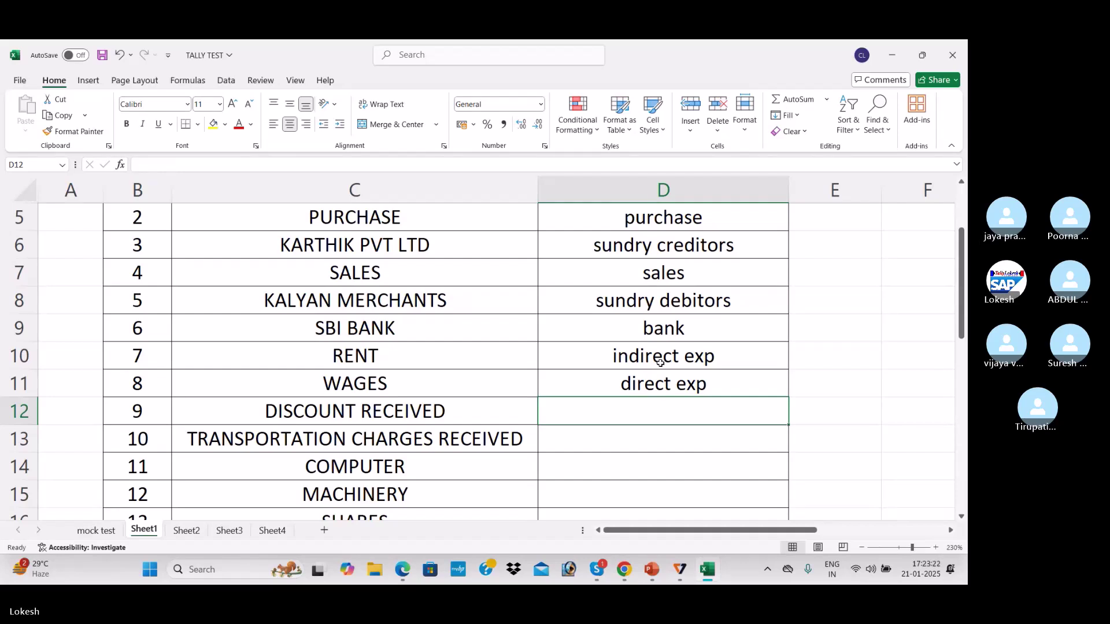
Enter direct income as the group for DISCOUNT RECEIVED in D12, then correct it to indirect income.
text(direct )
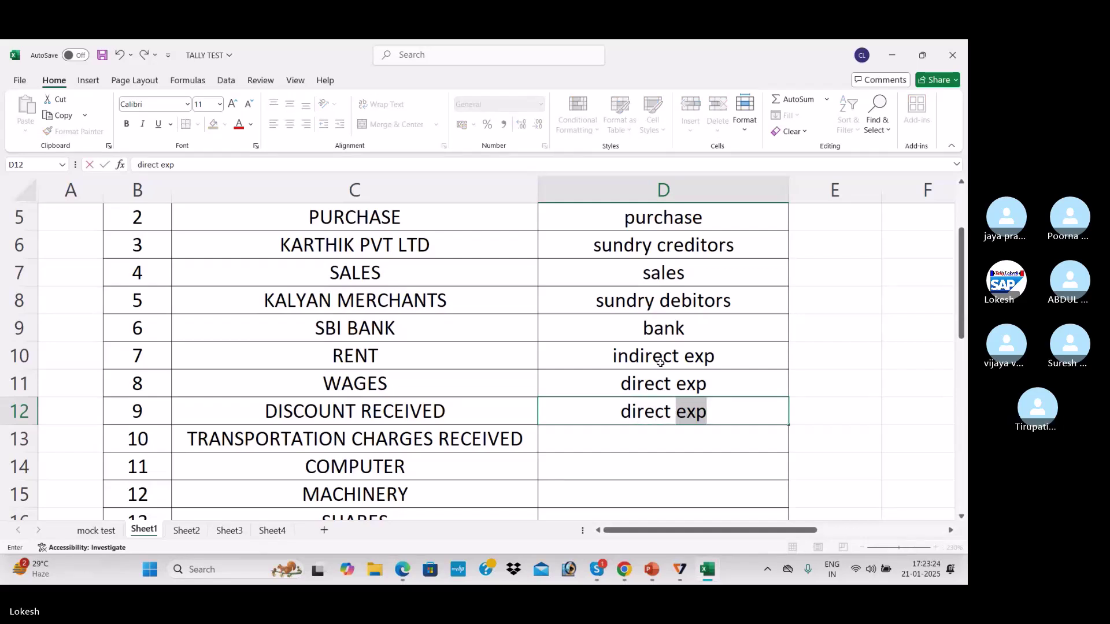
text(income)
key(Return)
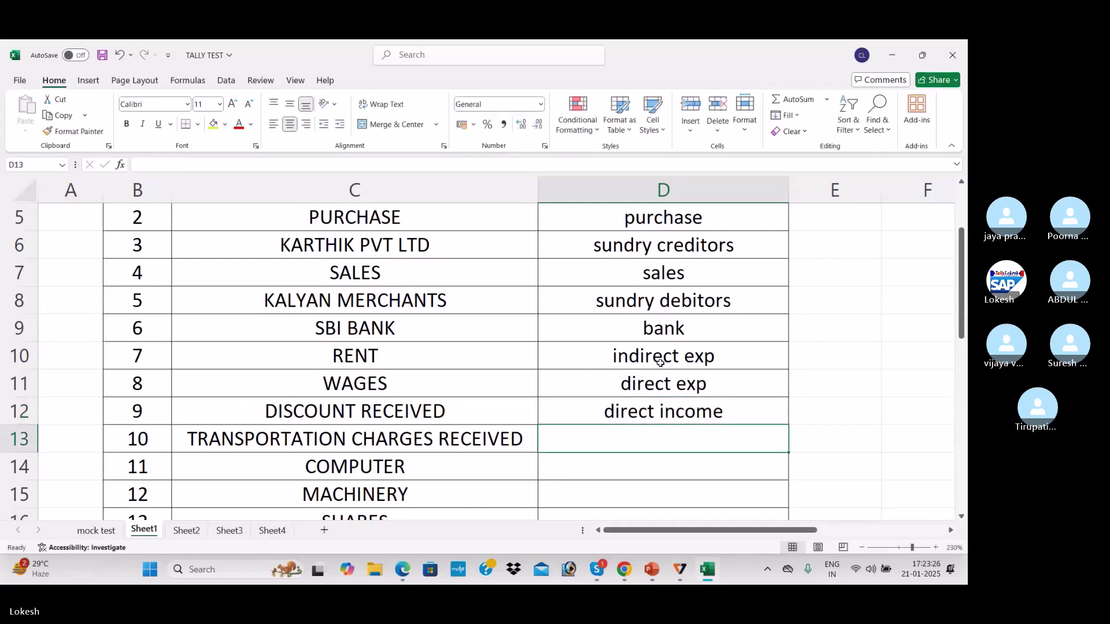
key(Up)
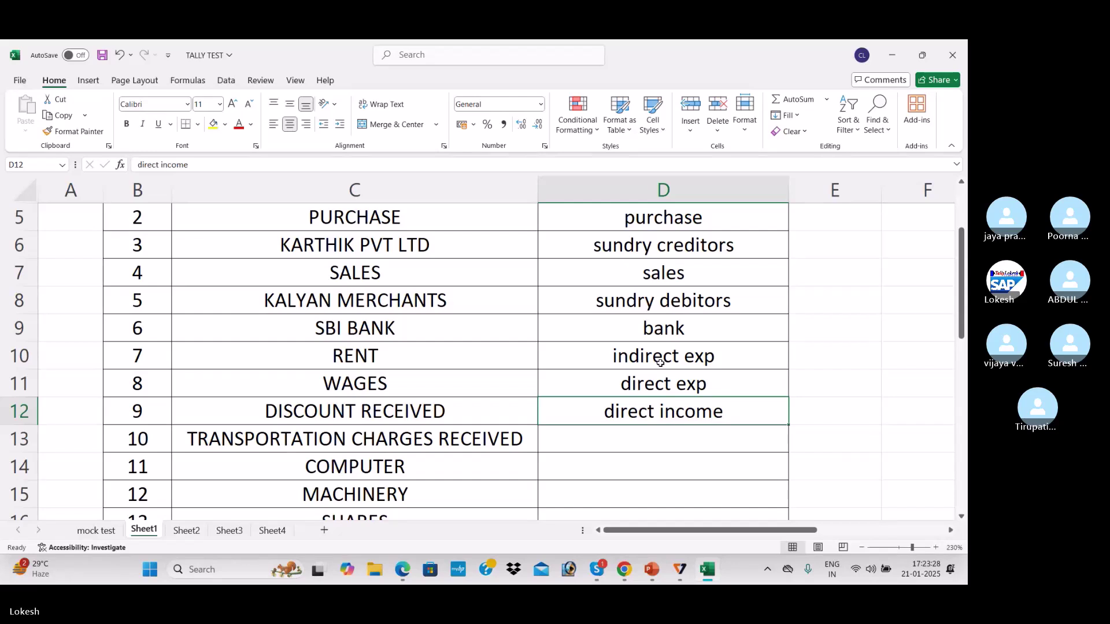
double_click(601, 408)
text(i)
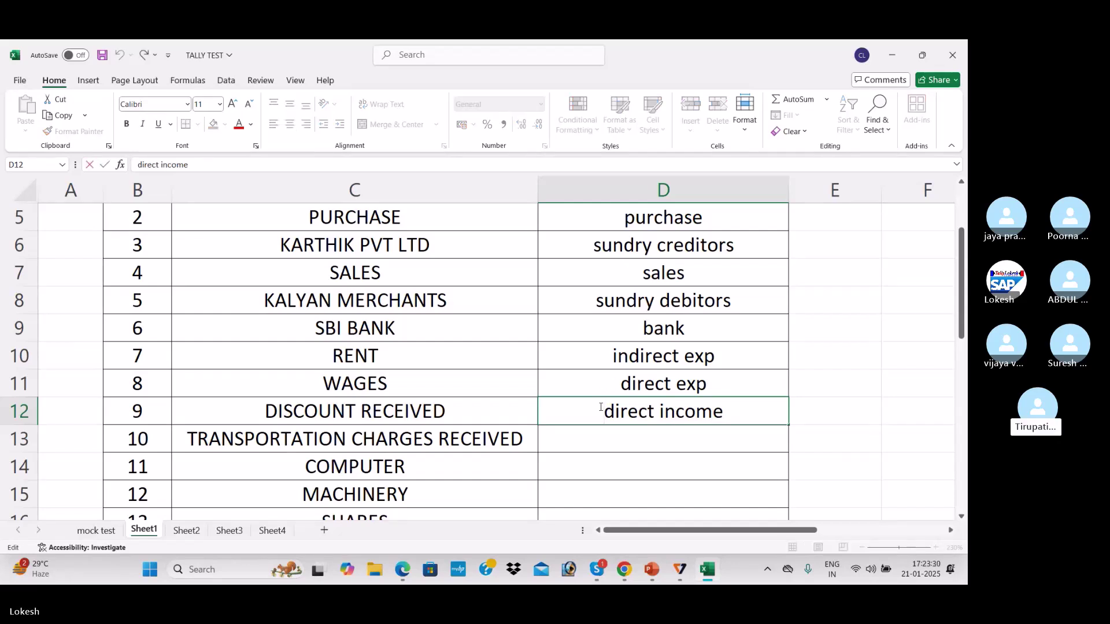
text(n)
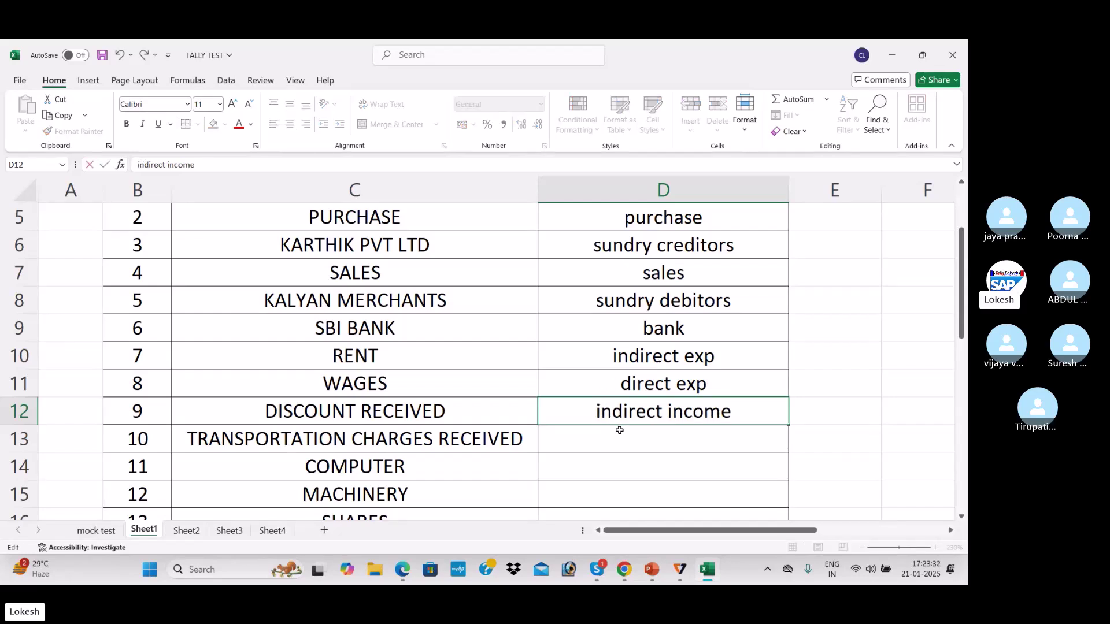
key(Return)
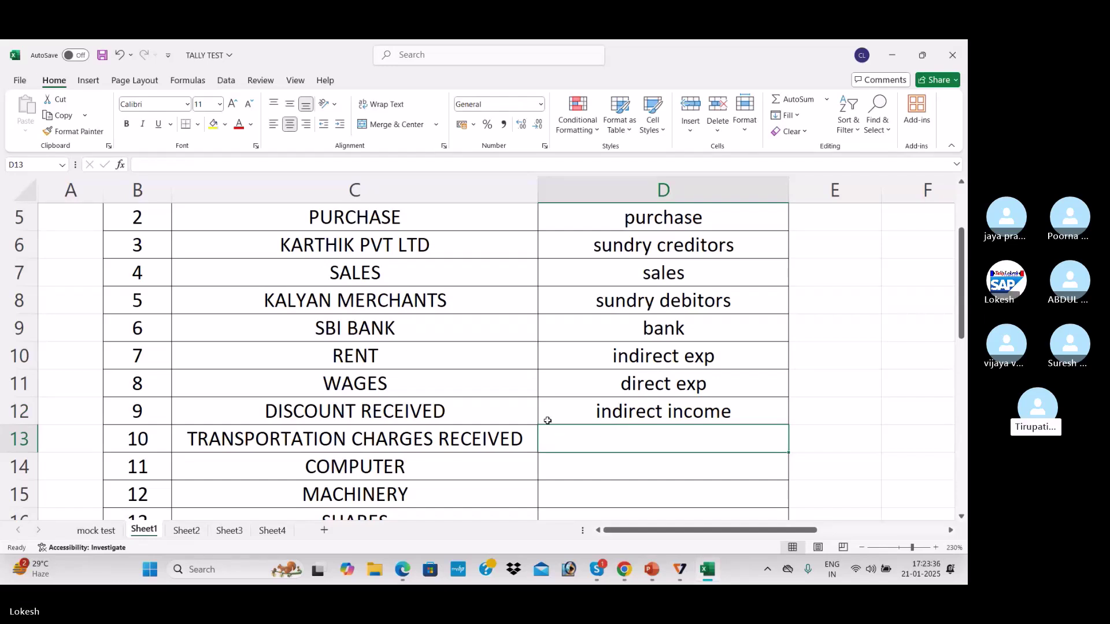
Enter direct income as the group for TRANSPORTATION CHARGES RECEIVED in D13 and fixed asset for COMPUTER in D14.
text(direct income)
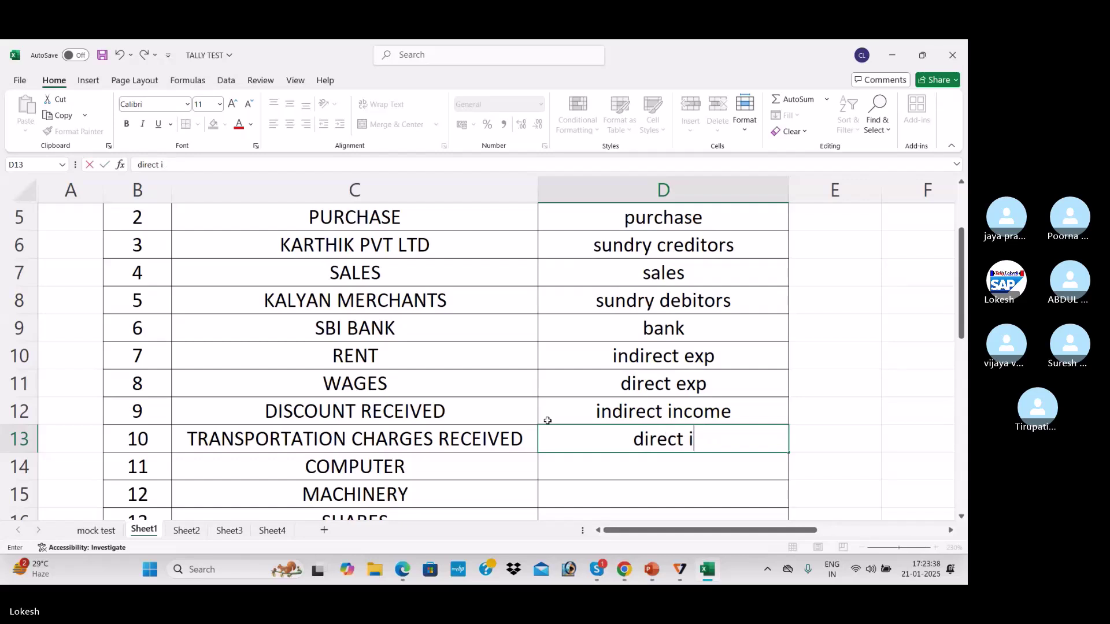
key(Return)
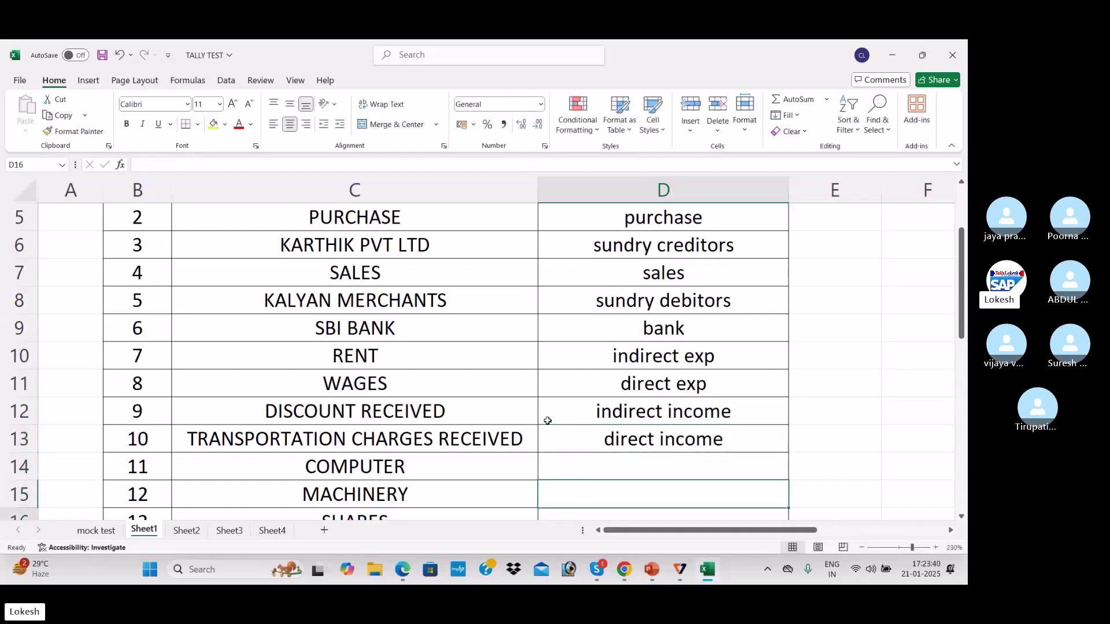
scroll(548, 421, down, 2)
click(548, 420)
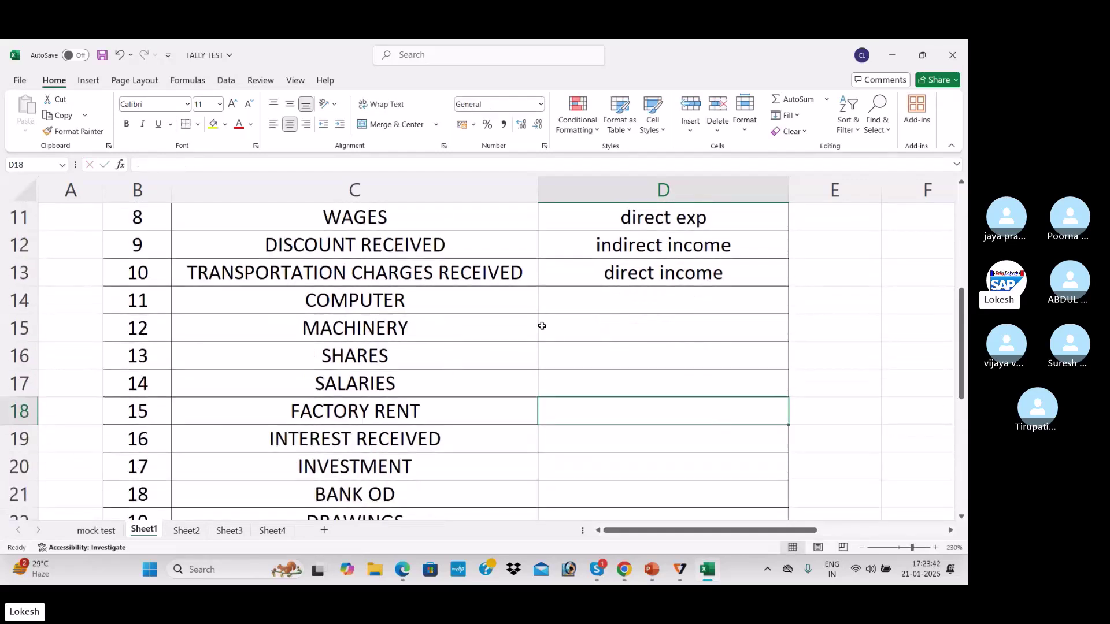
click(654, 292)
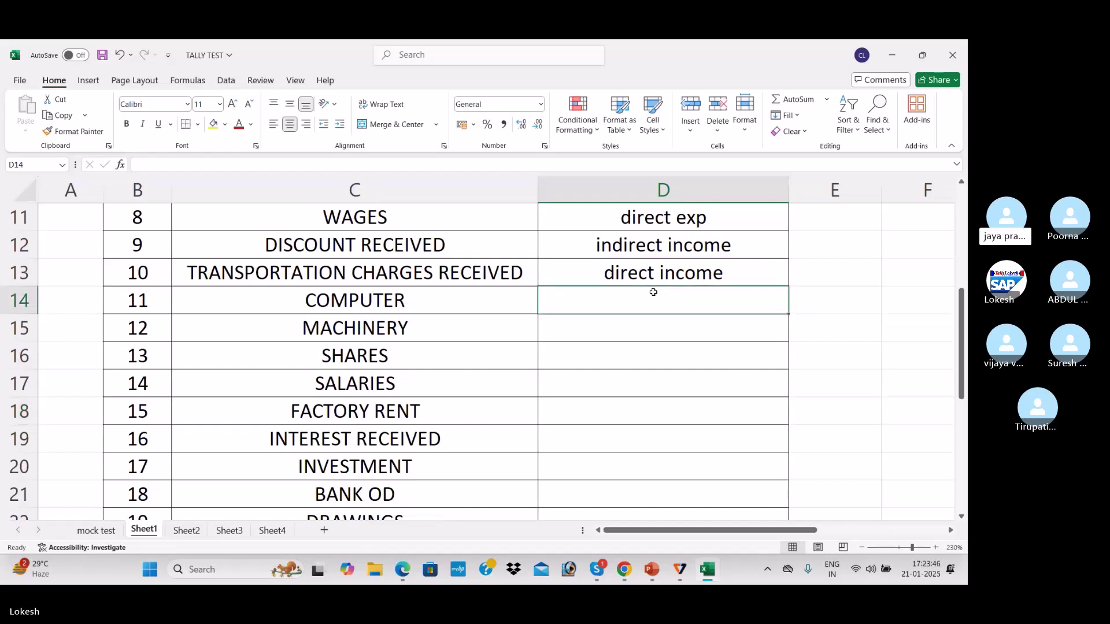
text(fixed asset)
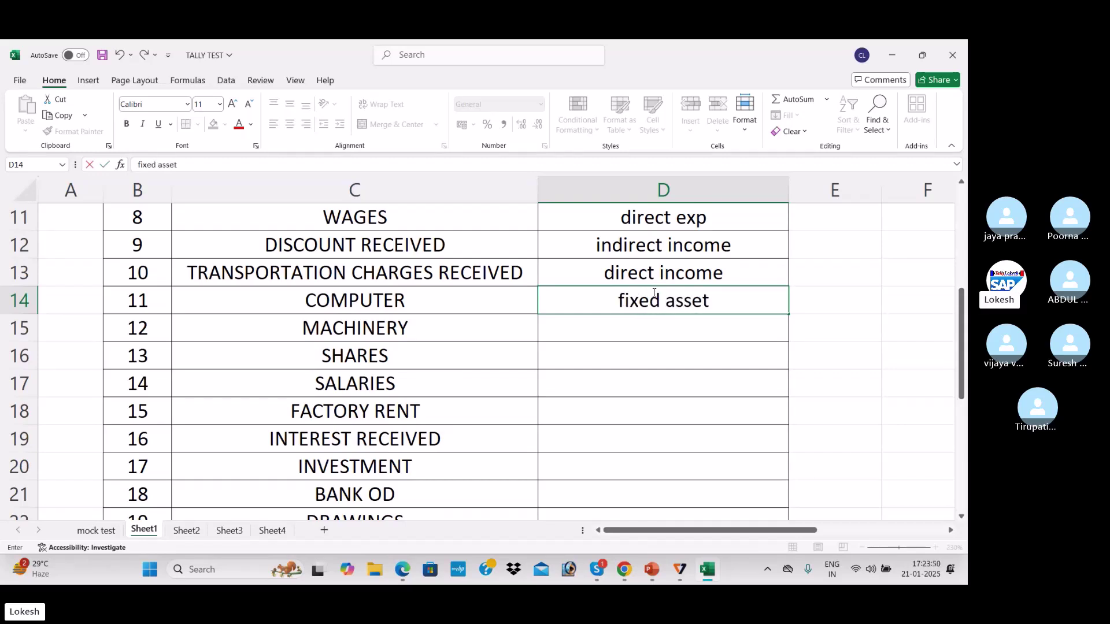
key(Return)
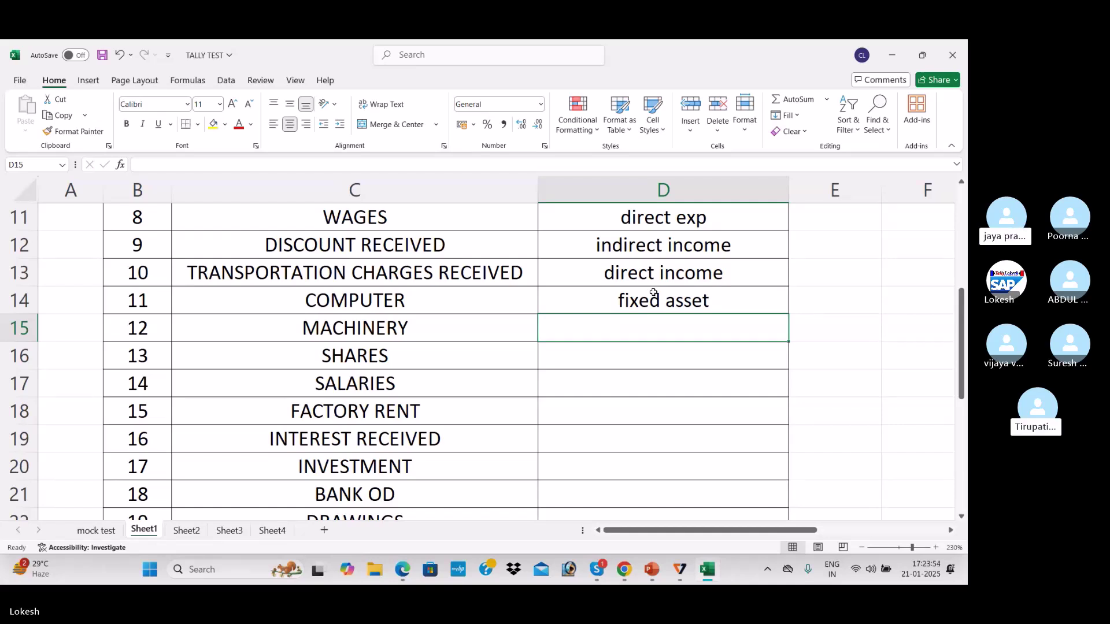
Enter fixed asset as the group for MACHINERY in D15 and current asset for SHARES in D16.
text(fixed asset)
key(Return)
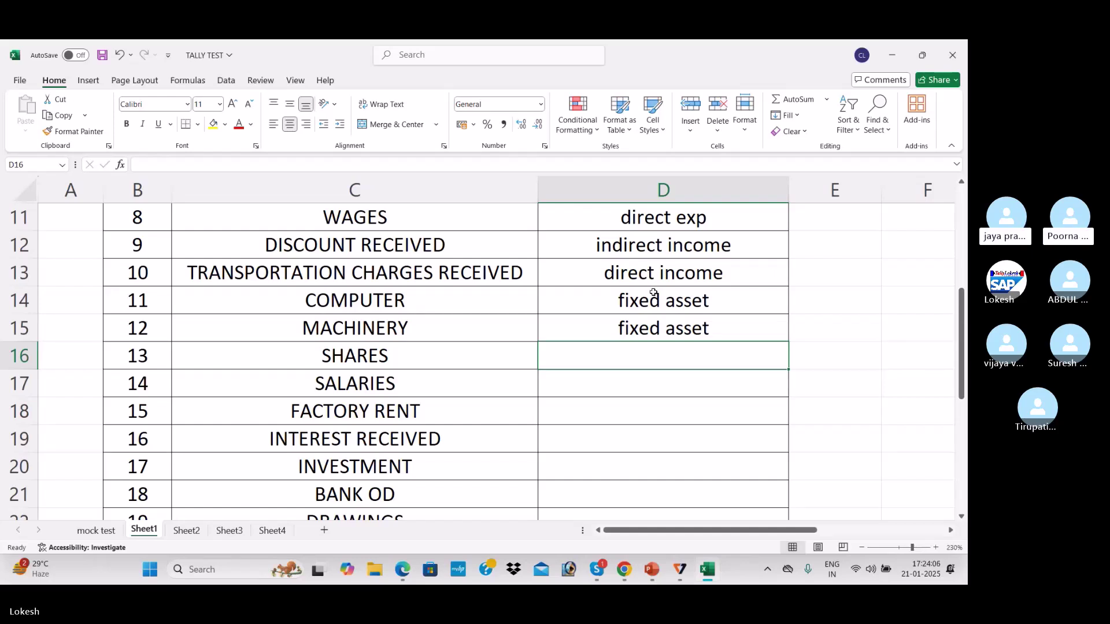
text(curren)
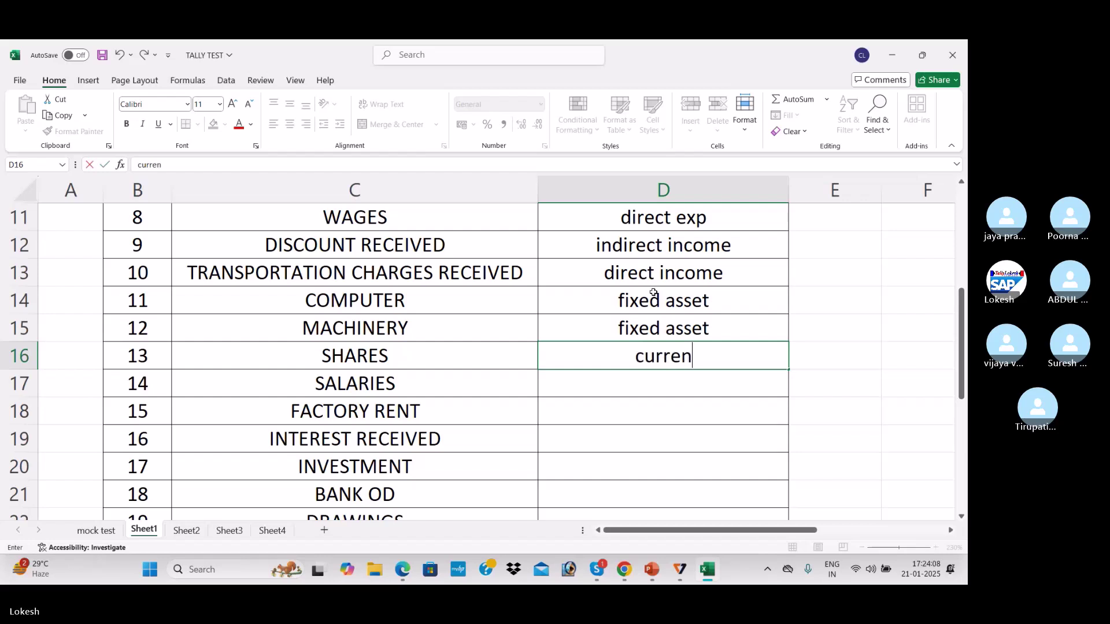
text(t asset)
key(Return)
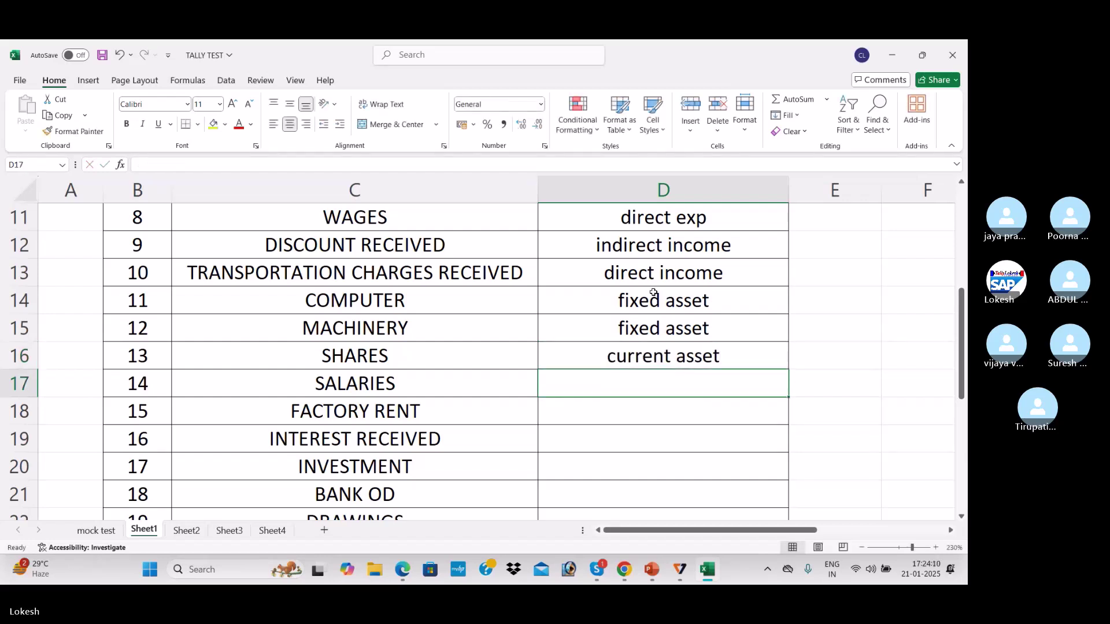
Enter indirect exp as the group for SALARIES in D17.
scroll(651, 292, down, 1)
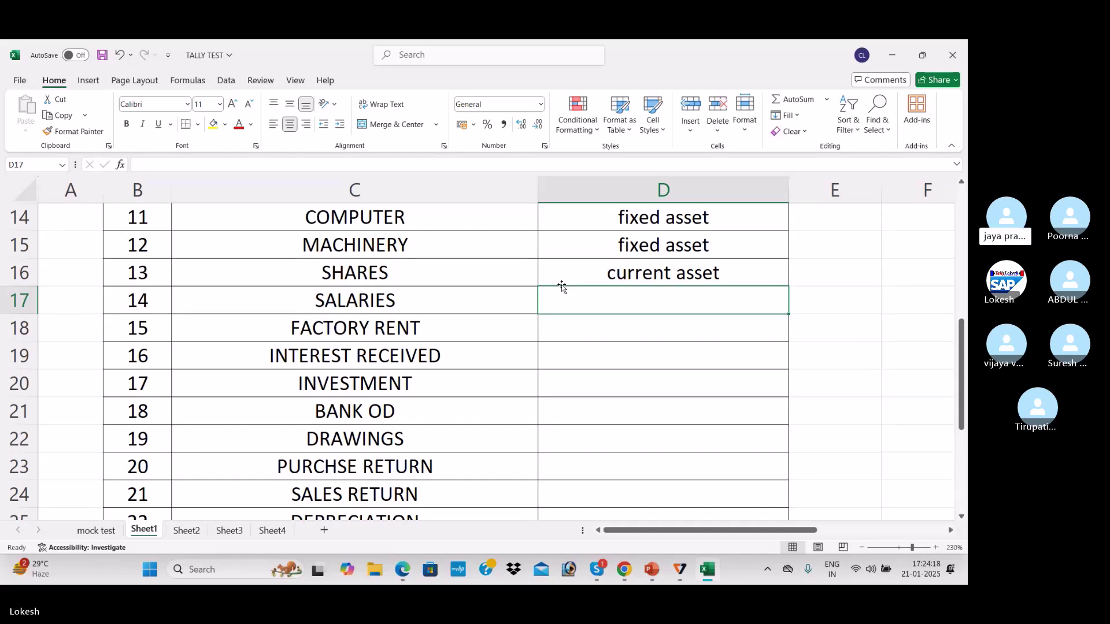
text(indier)
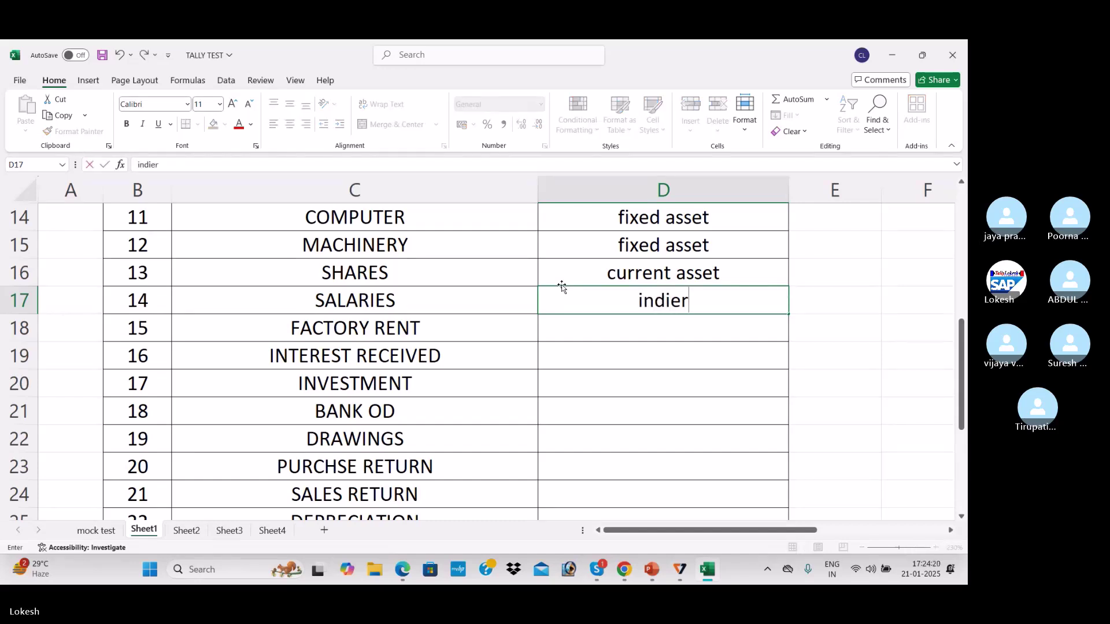
key(BackSpace)
key(BackSpace)
text(rect)
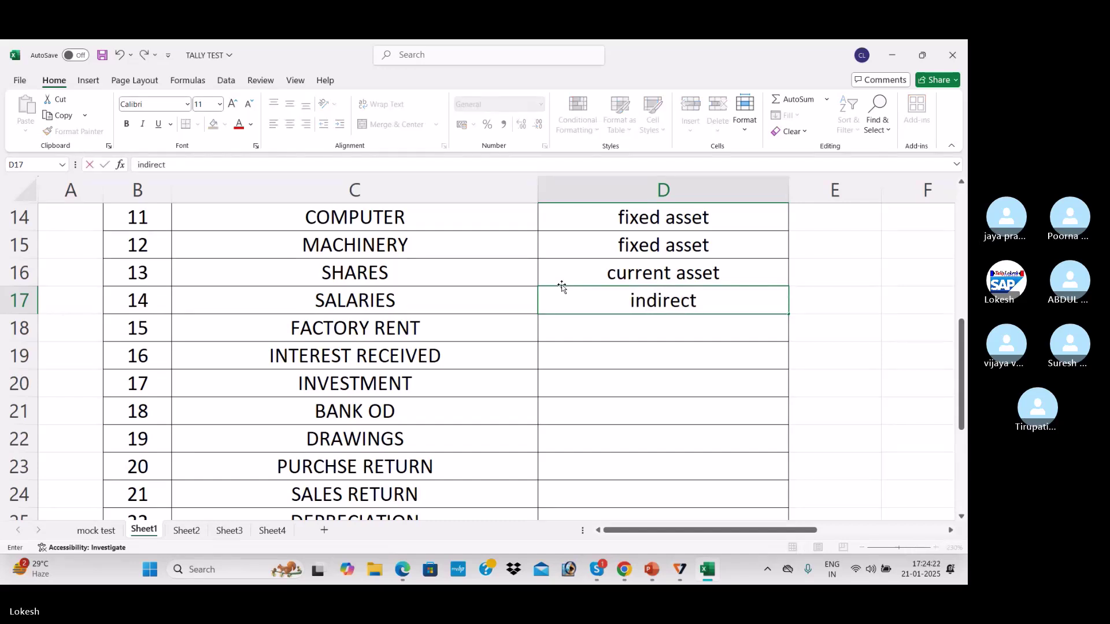
text( exp)
key(Return)
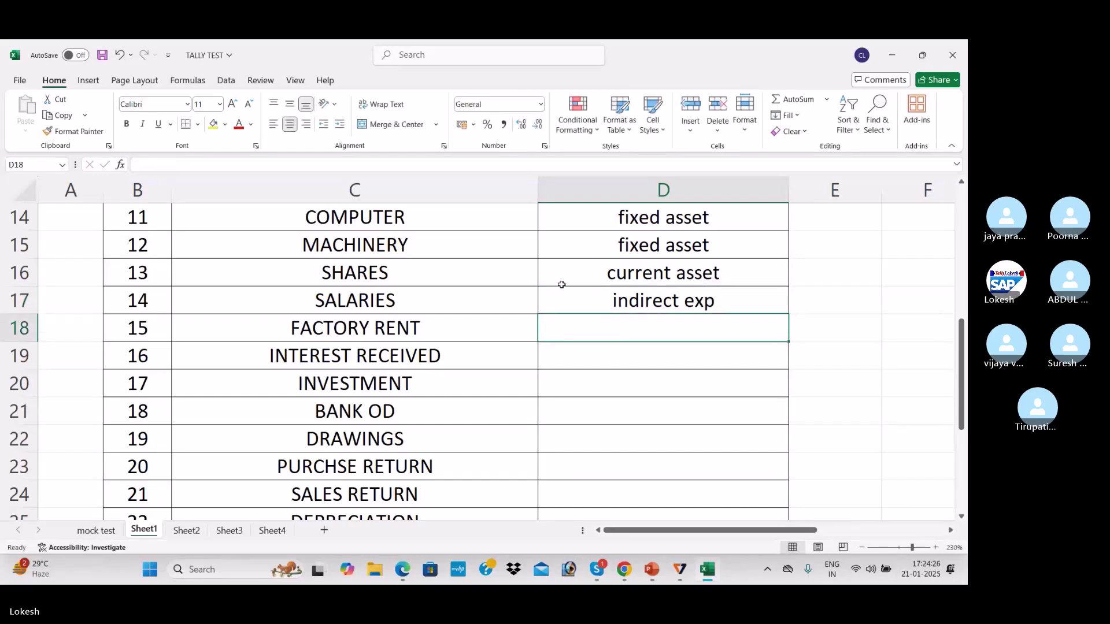
Enter direct exp as the group for FACTORY RENT in D18 and indirect income for INTEREST RECEIVED in D19.
text(direct exp)
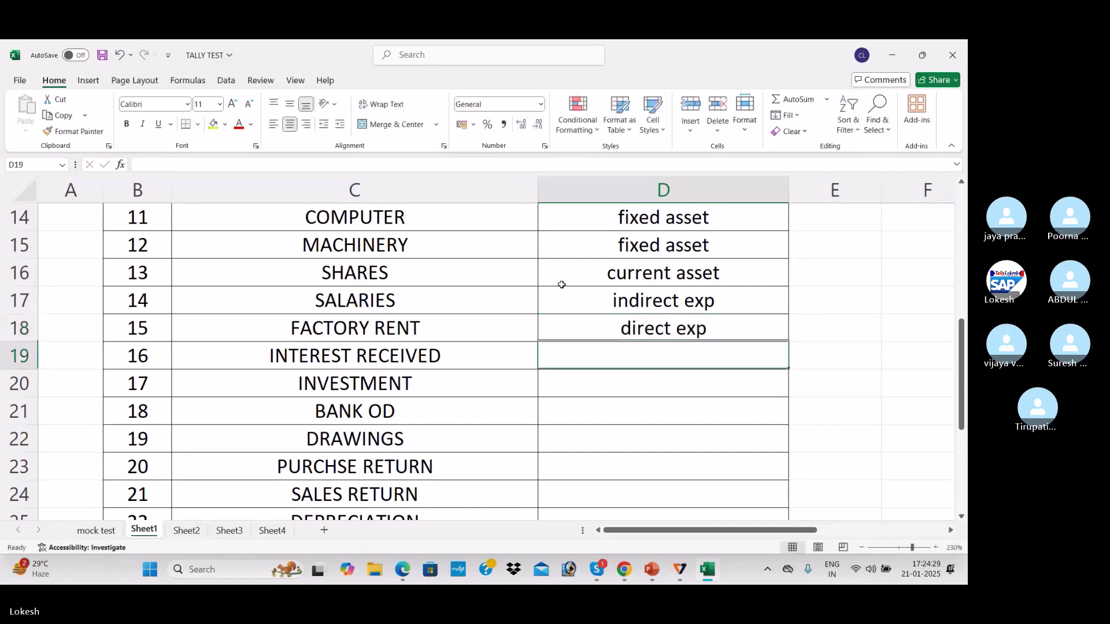
key(Return)
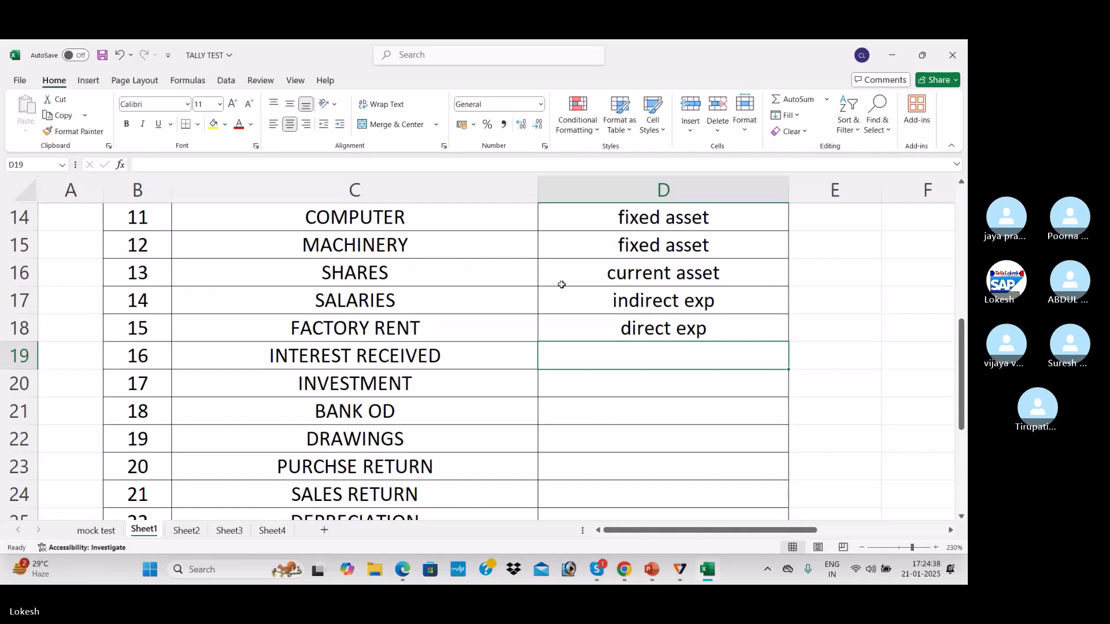
text(indirec)
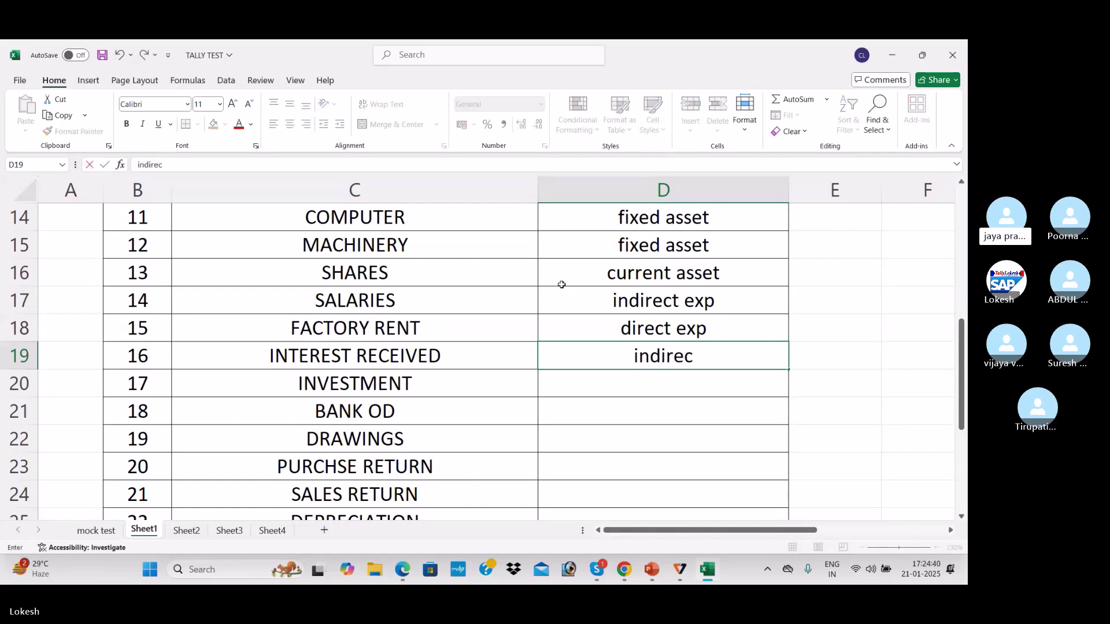
text(t inc)
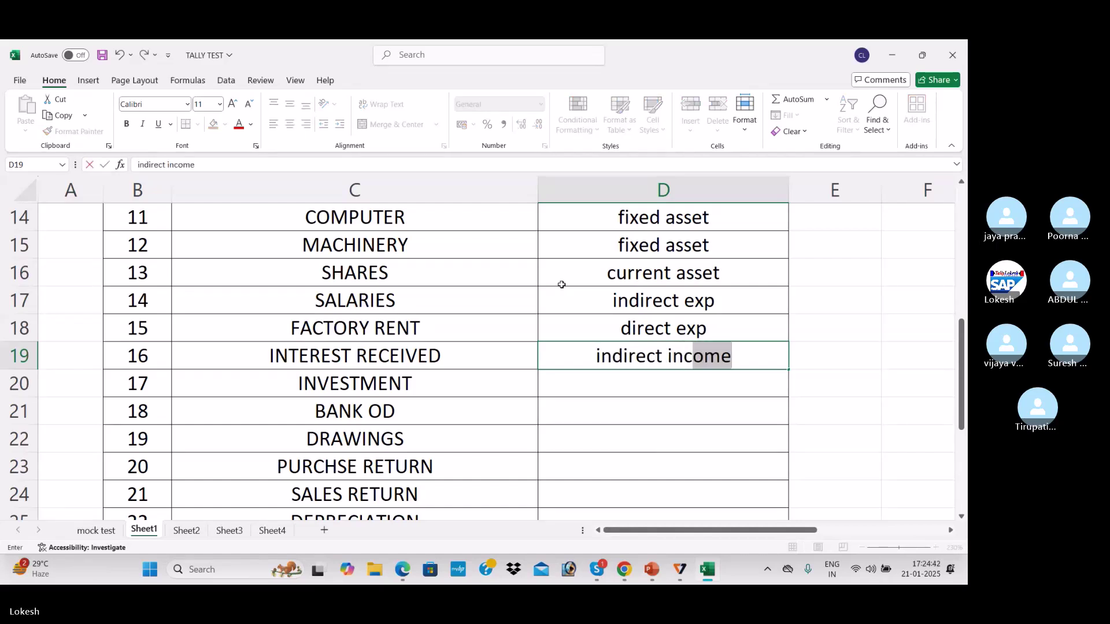
key(Return)
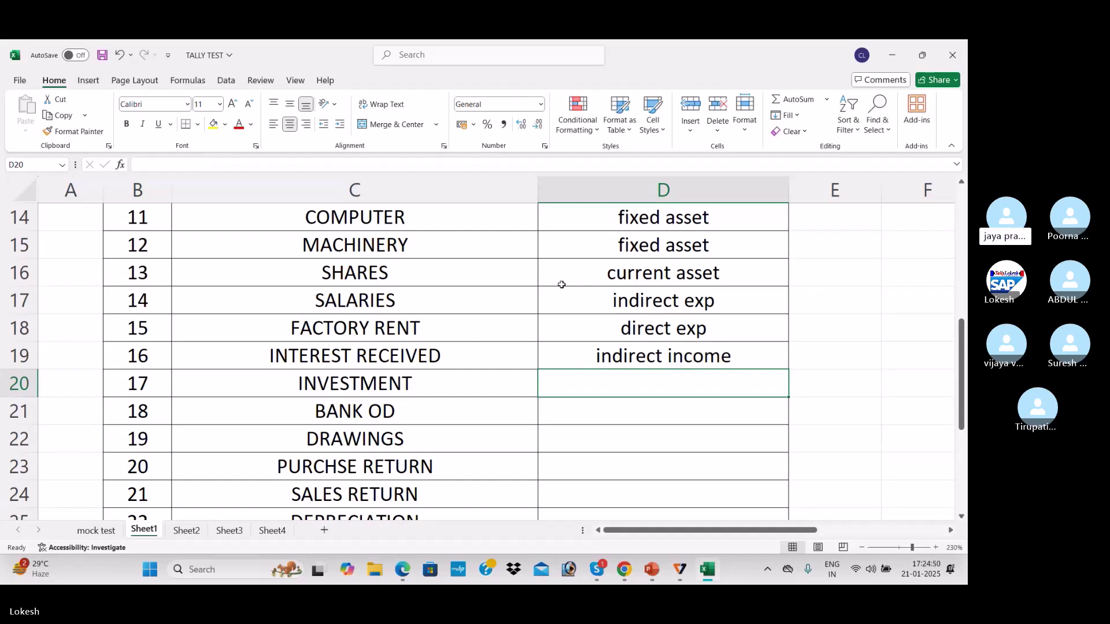
Enter investment as the group for INVESTMENT in D20.
text(ivest)
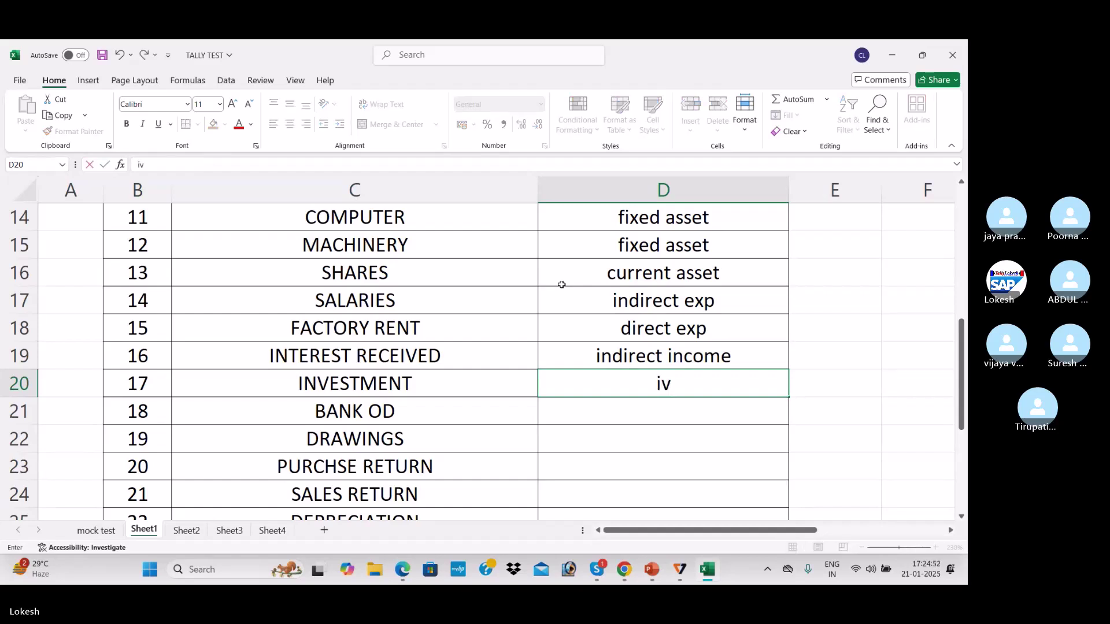
key(BackSpace)
key(BackSpace)
key(BackSpace)
key(BackSpace)
text(investm)
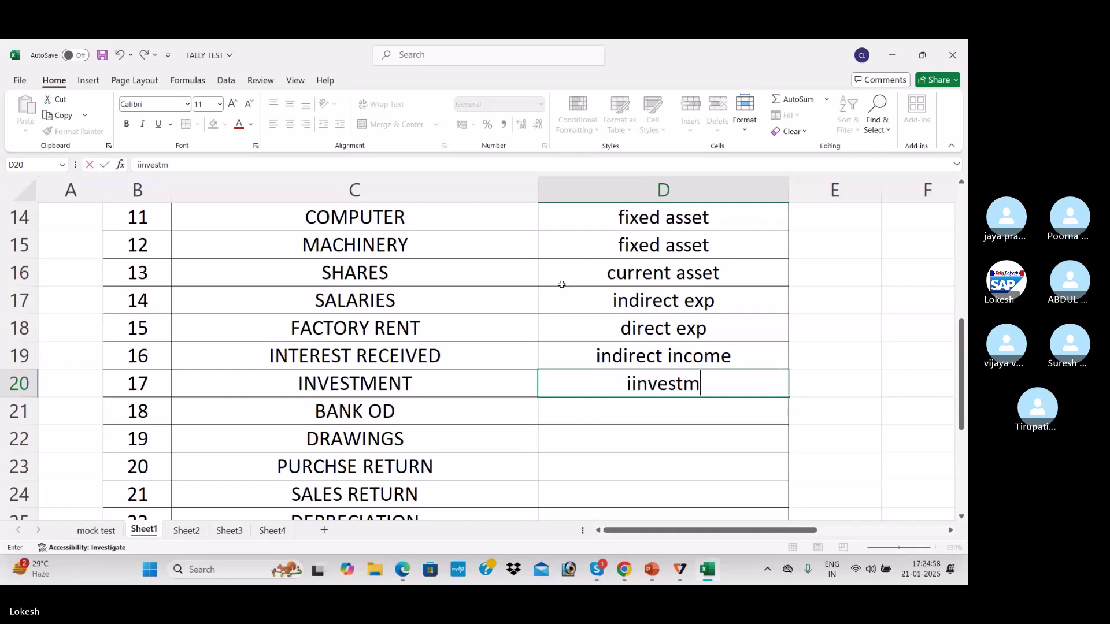
text(ent)
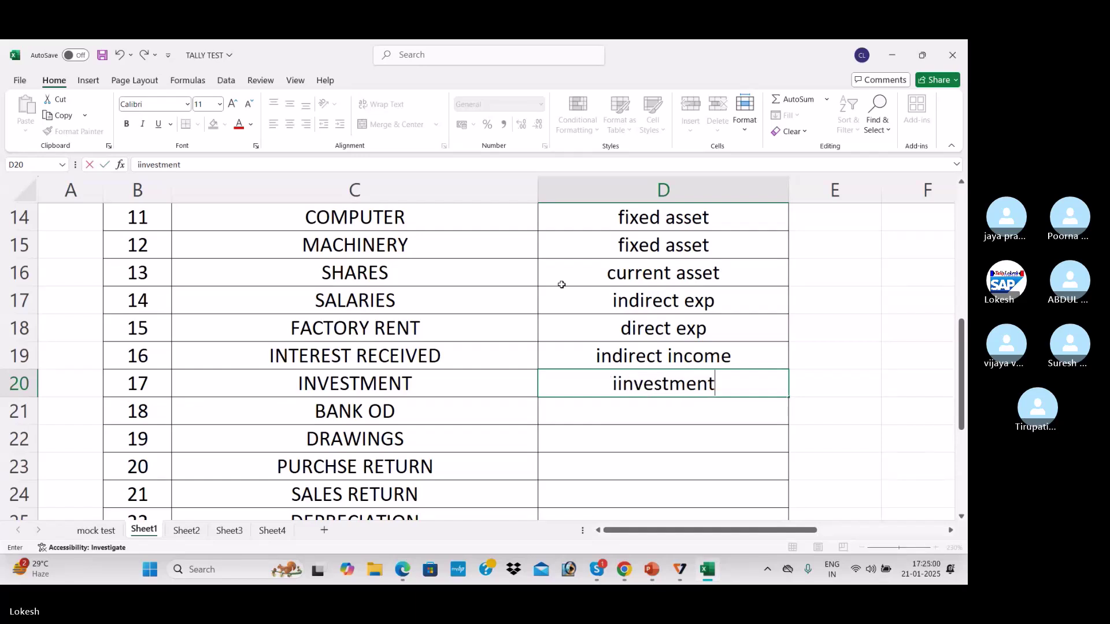
key(Left)
key(Left)
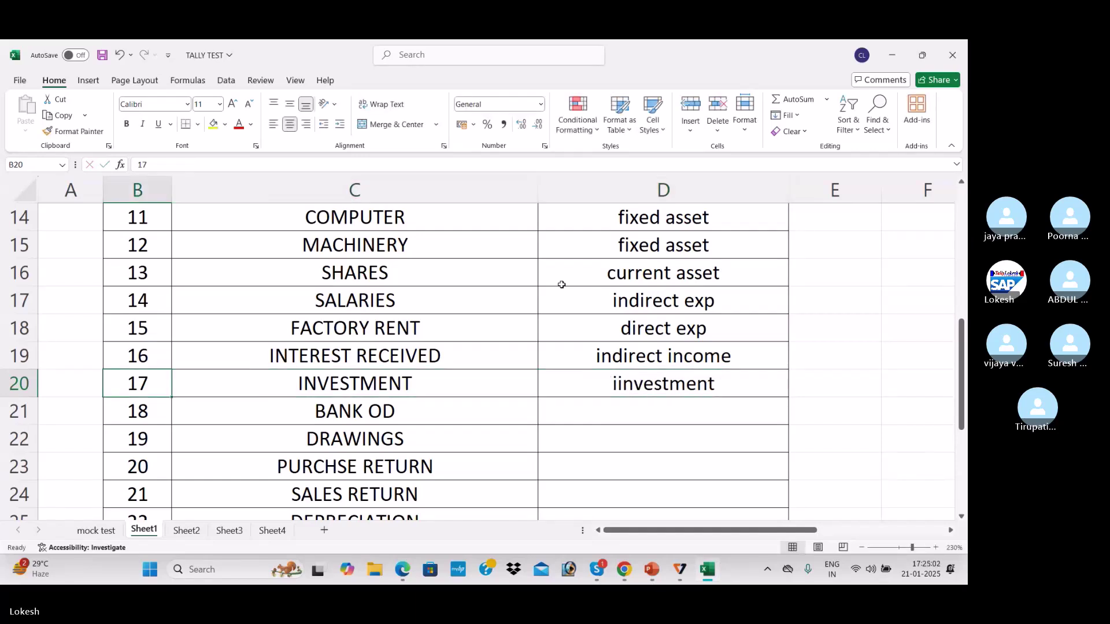
double_click(618, 381)
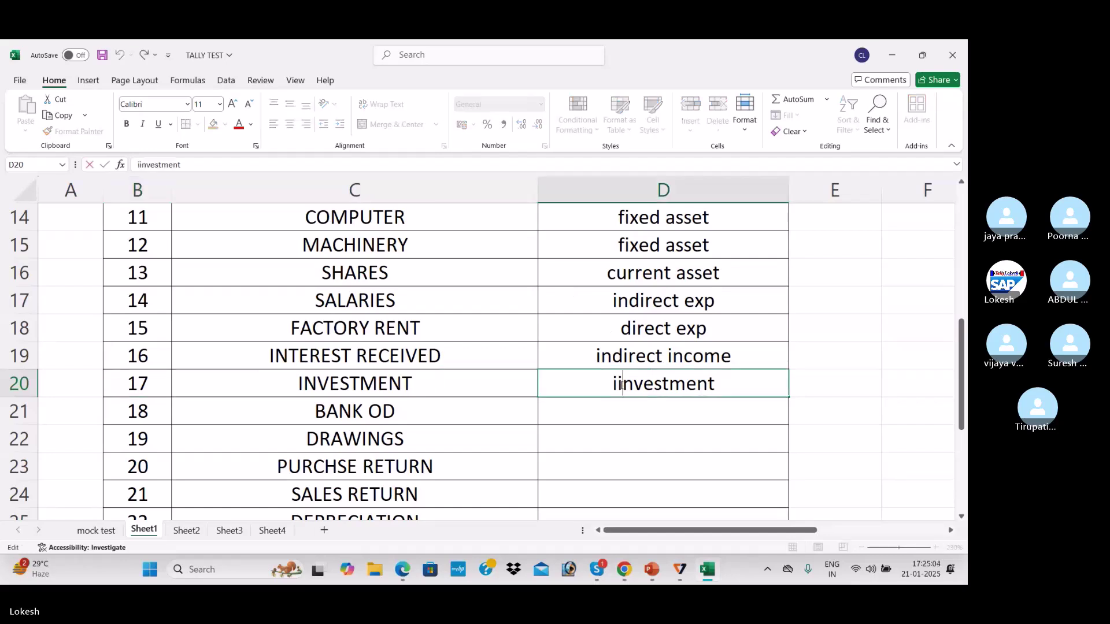
key(BackSpace)
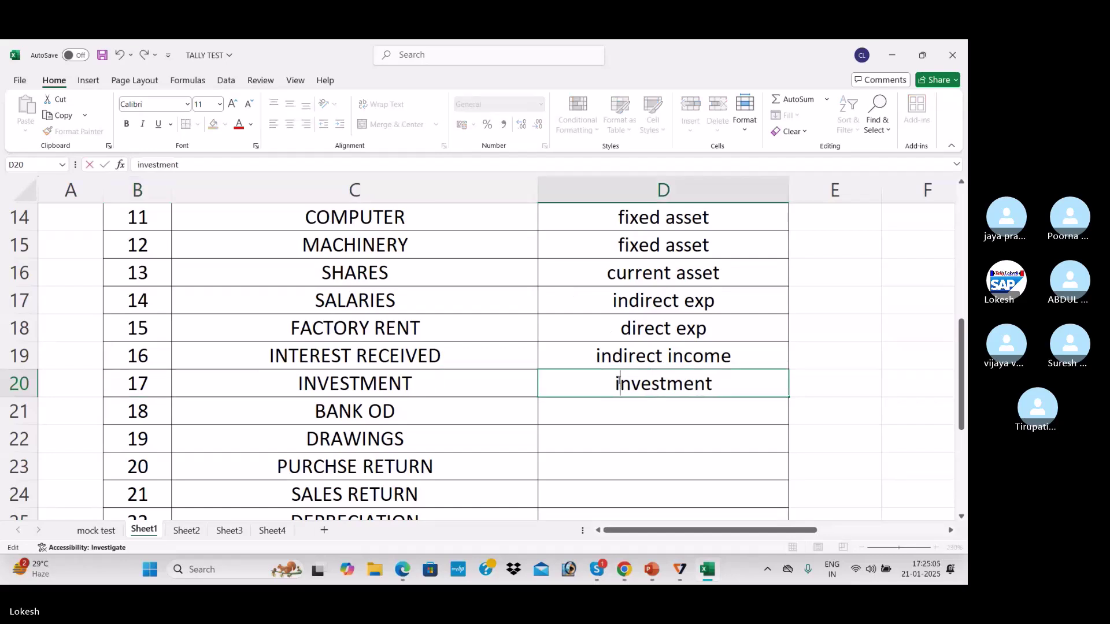
click(593, 403)
Enter bank od as the group for BANK OD in D21.
scroll(593, 403, down, 2)
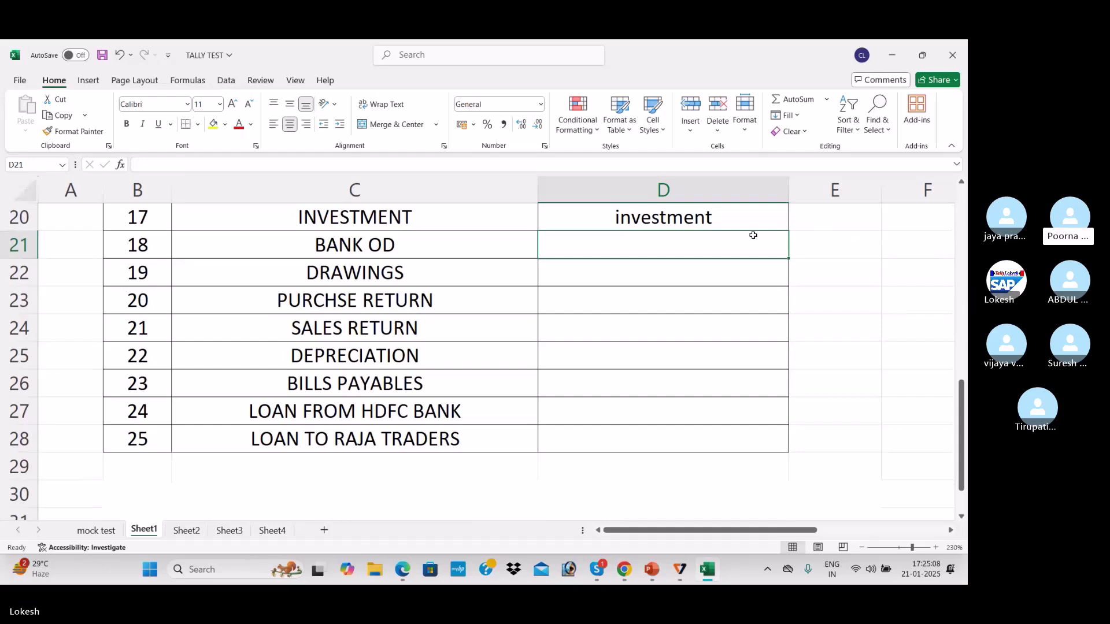
text(nan)
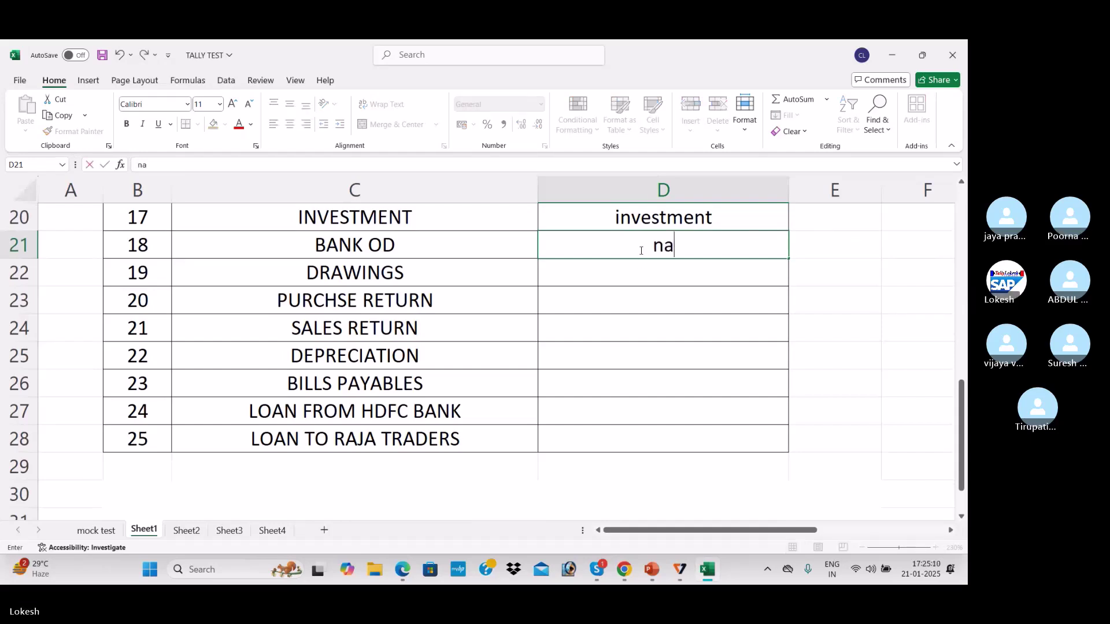
key(BackSpace)
key(BackSpace)
key(BackSpace)
text(bank od)
key(Return)
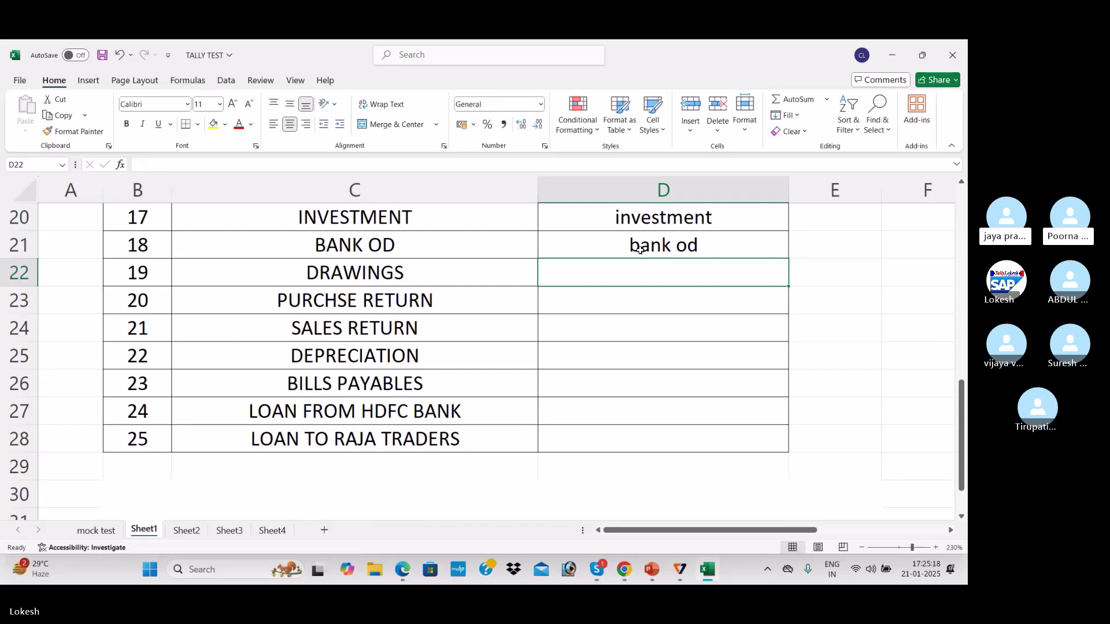
Enter capital as the group for DRAWINGS in D22 and purchase for PURCHSE RETURN in D23.
text(cap)
key(Return)
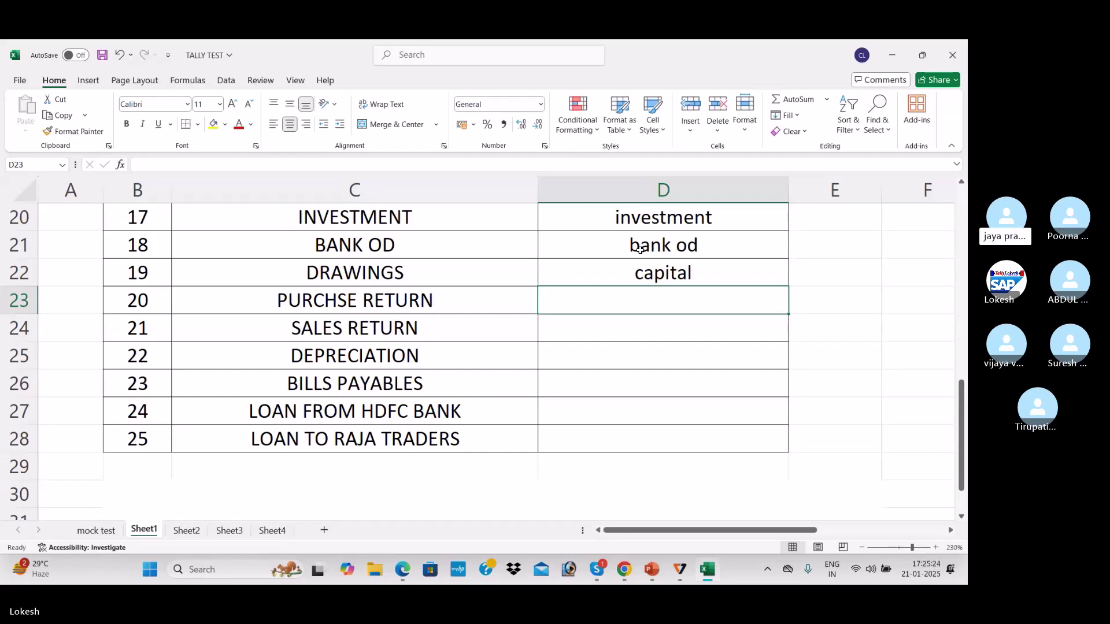
text(p)
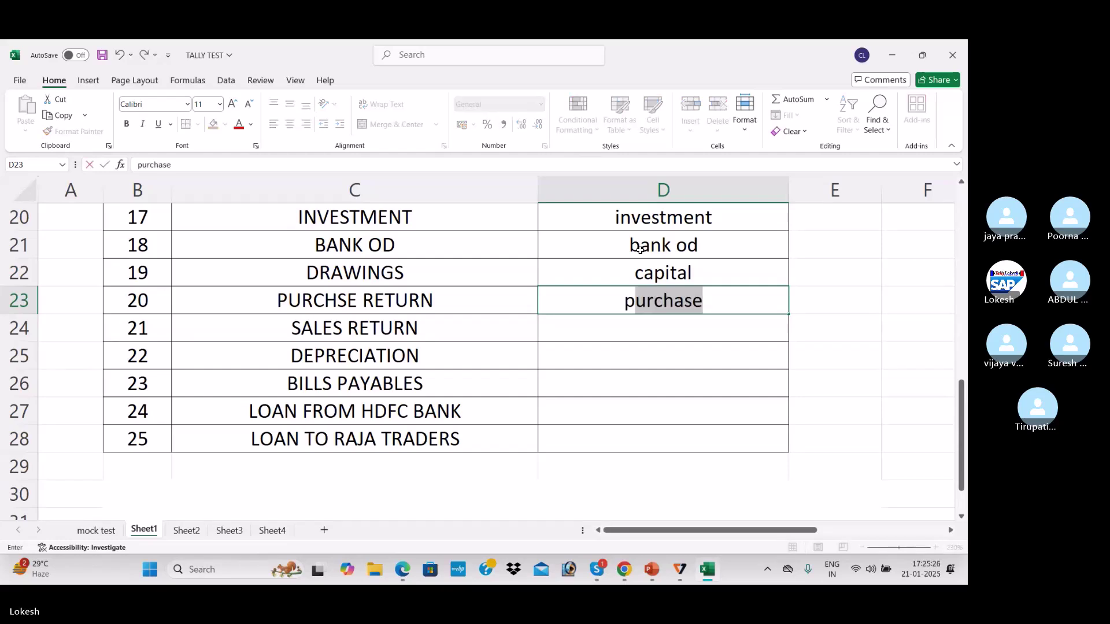
key(Return)
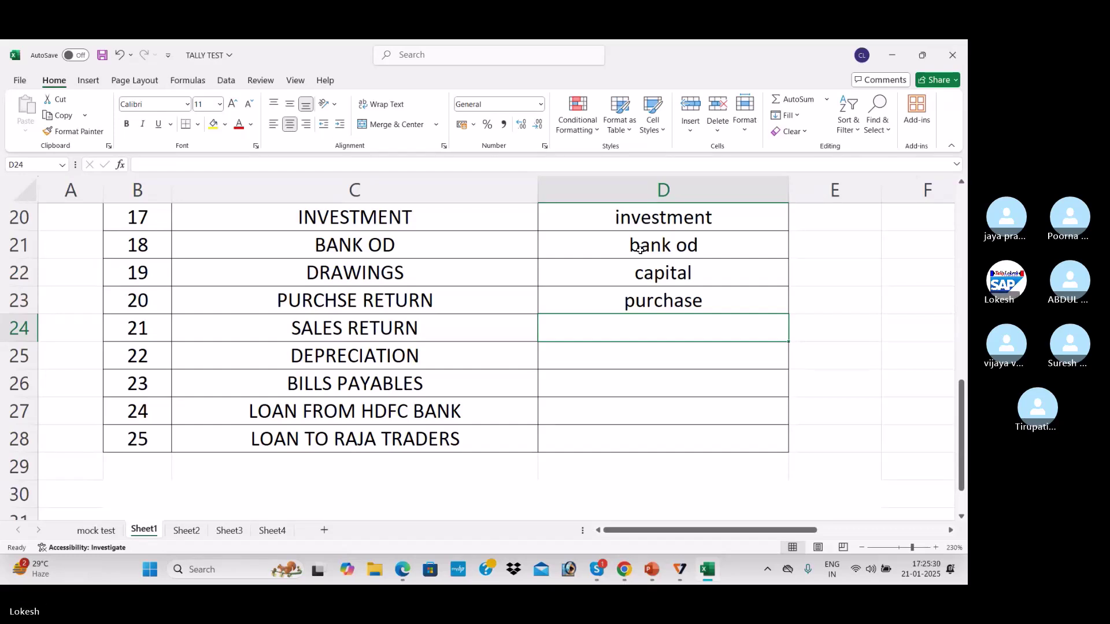
Enter sales as the group for SALES RETURN in D24 and indirect exp for DEPRECIATION in D25.
text(sales)
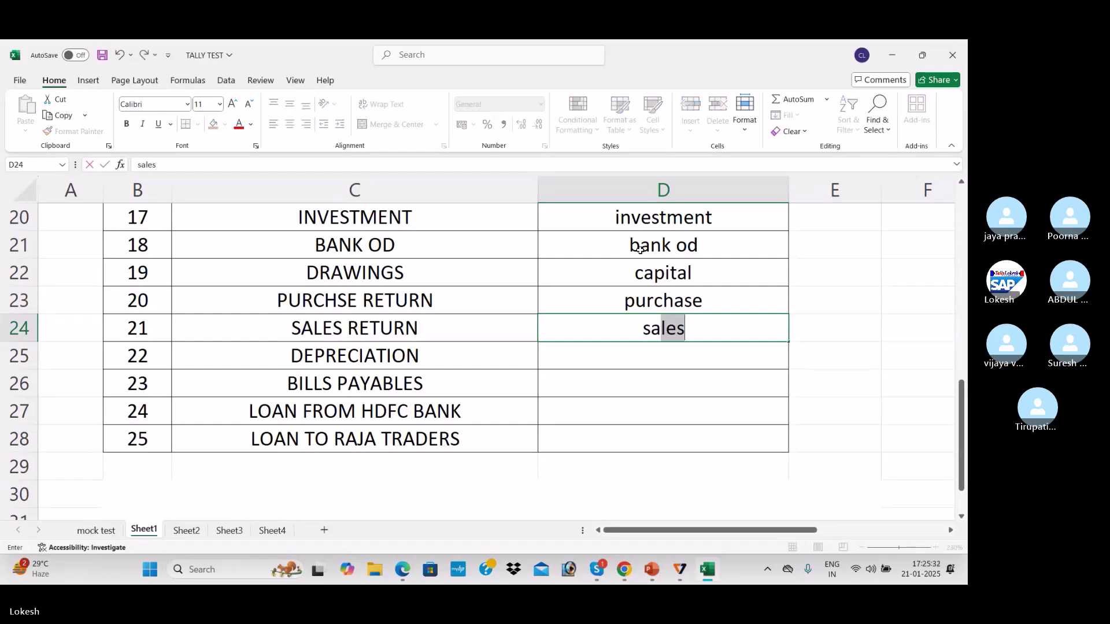
key(Return)
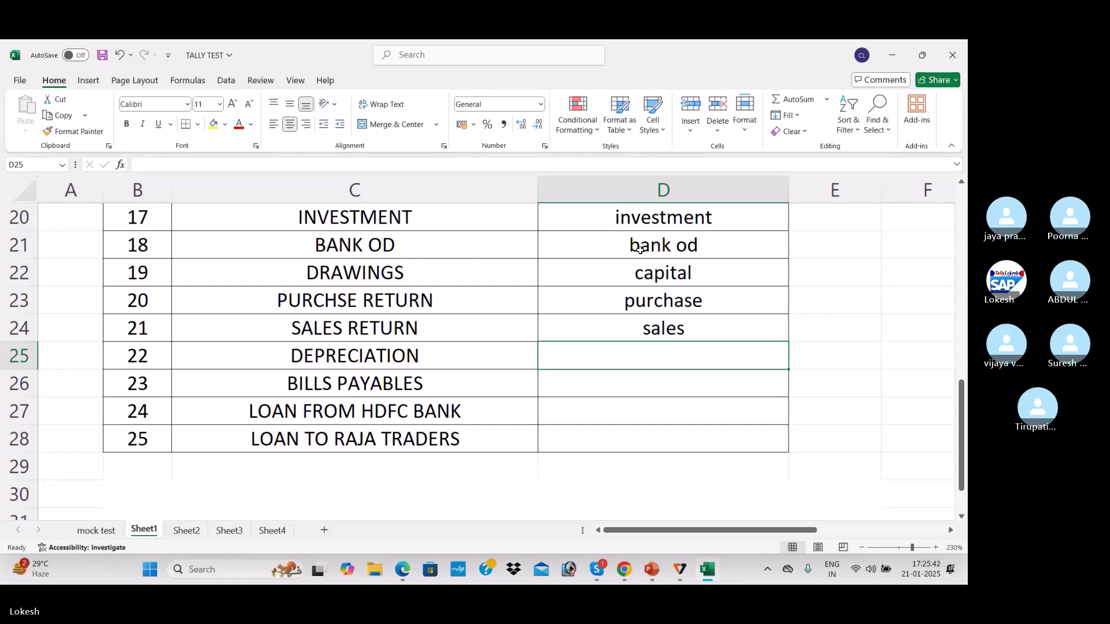
text(indirect exp)
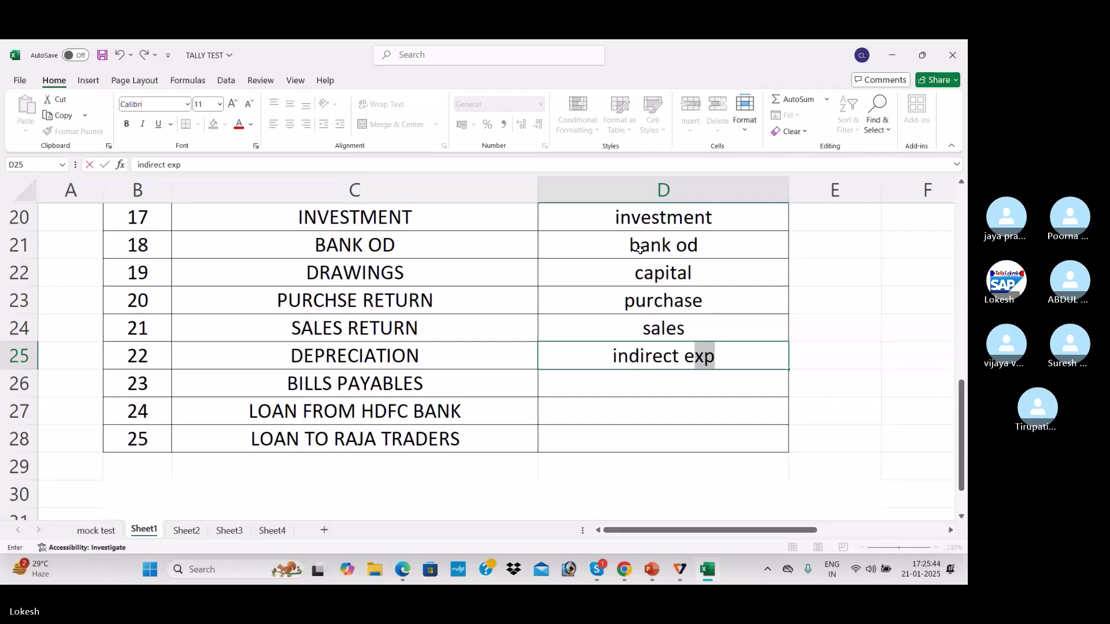
key(Return)
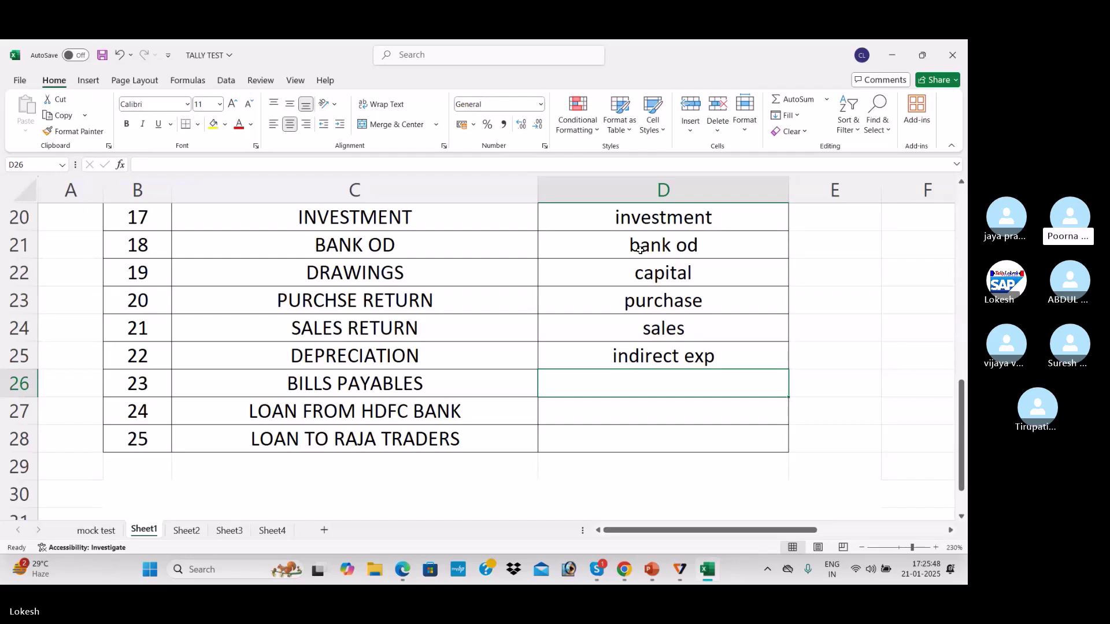
Enter current liabilities as the group for BILLS PAYABLES in D26.
text(loas)
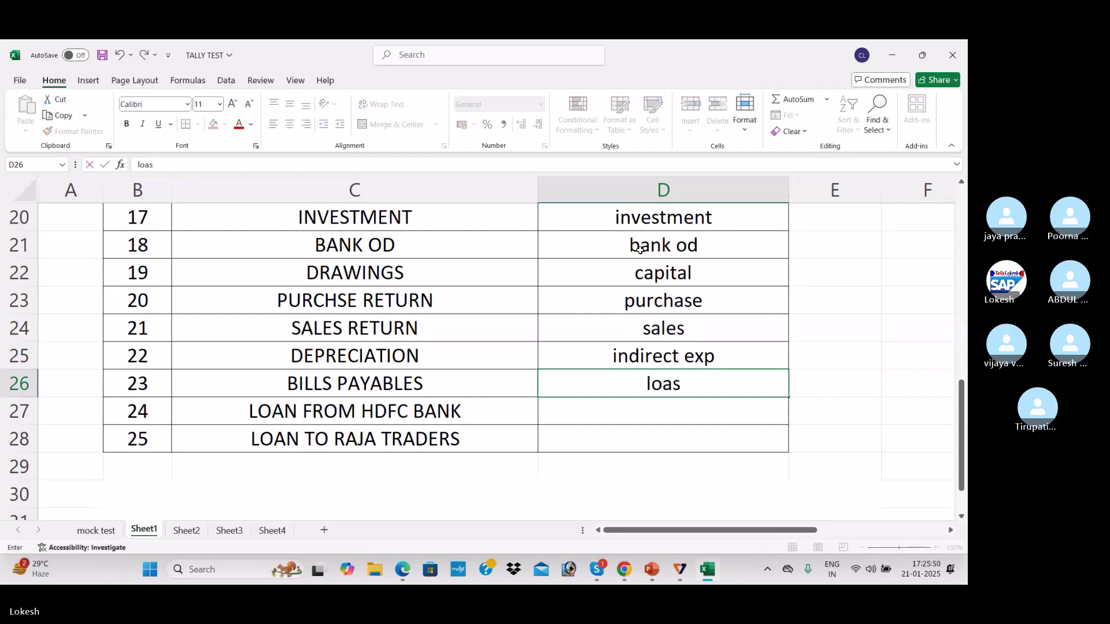
key(BackSpace)
key(BackSpace)
key(BackSpace)
key(BackSpace)
text(current l)
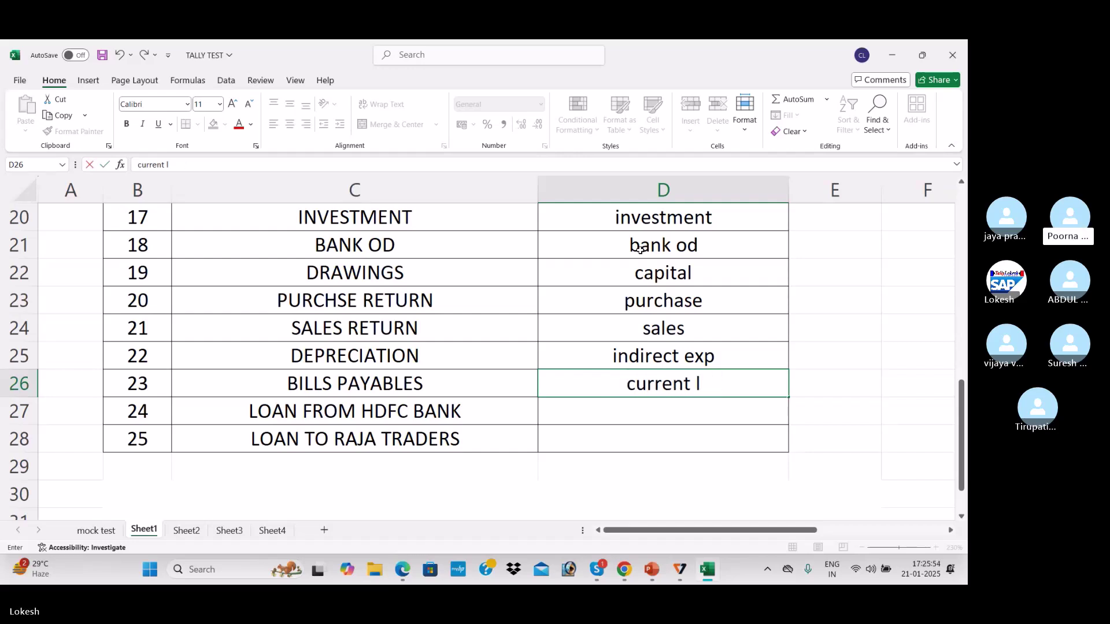
text(iabilities)
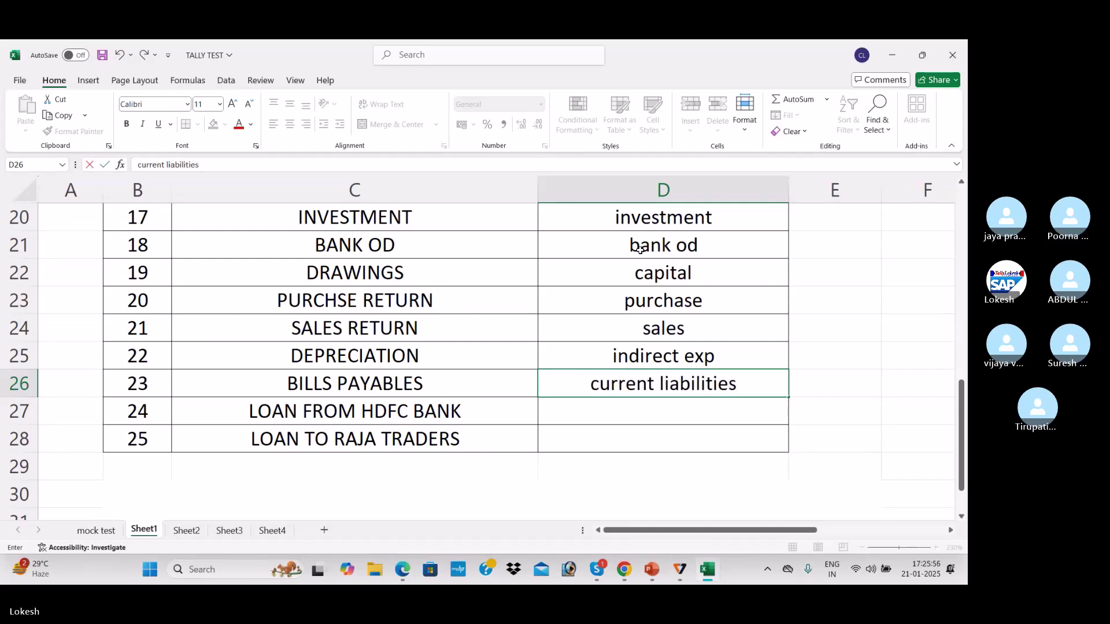
key(Return)
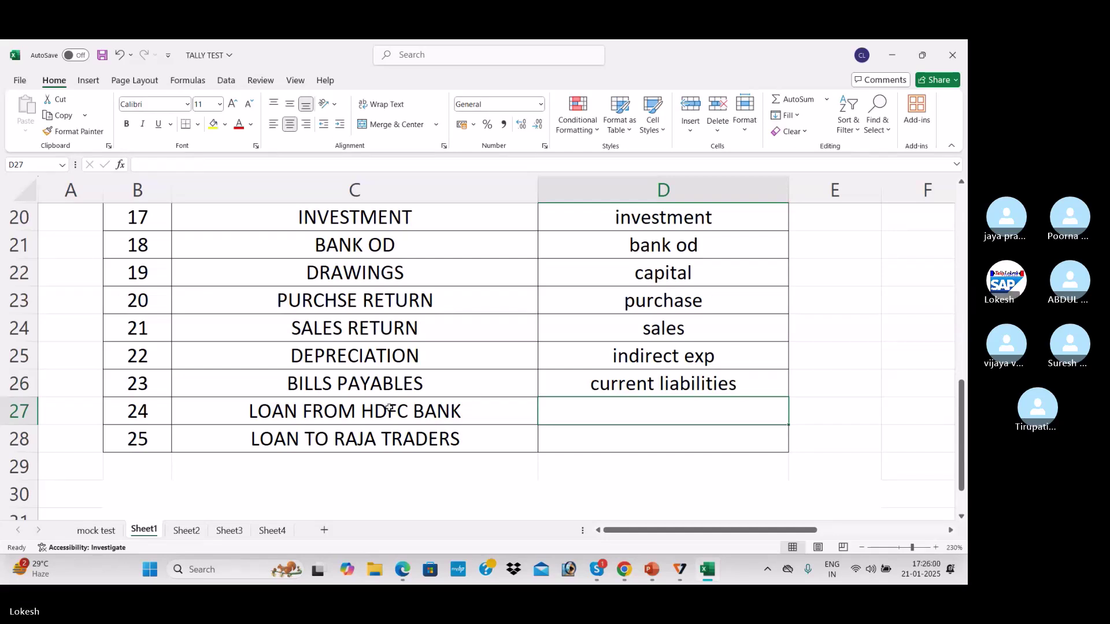
Reword the ledger names to LOAN TAKEN FROM HDFC BANK in C27 and LOAN GIVEN TO RAJA TRADERS in C28.
double_click(303, 411)
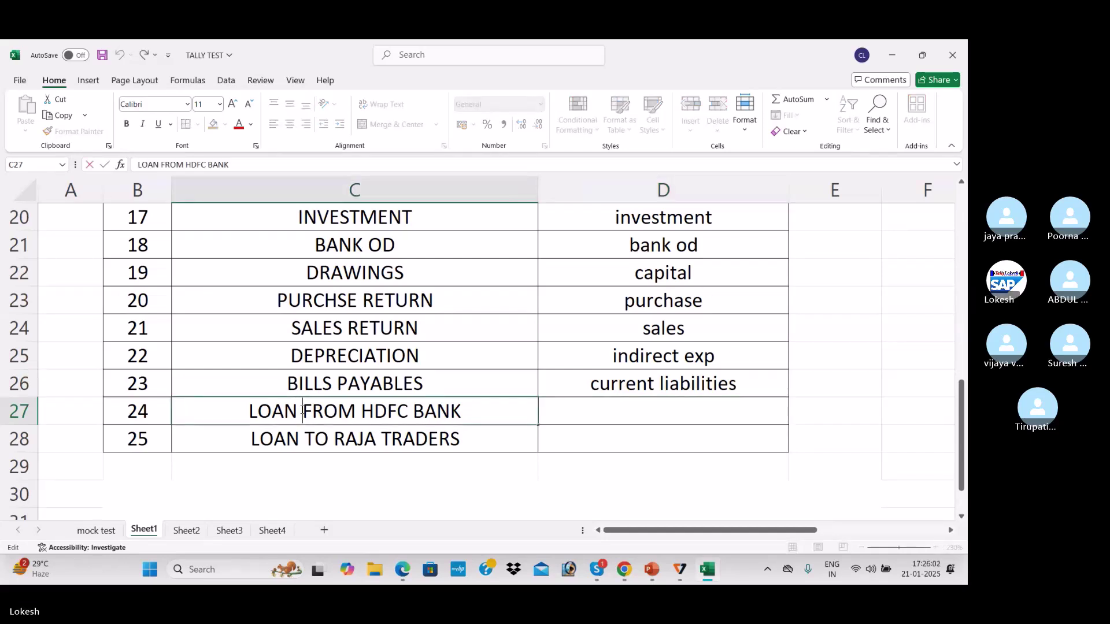
text(tak)
key(BackSpace)
key(BackSpace)
key(BackSpace)
text(TAKEN)
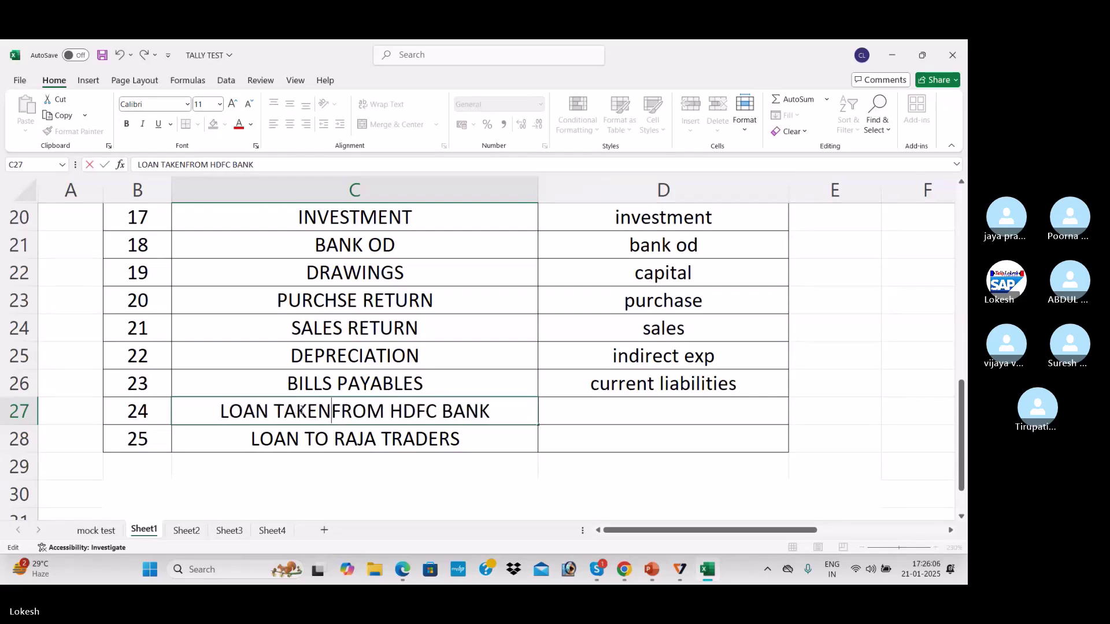
click(299, 446)
double_click(299, 446)
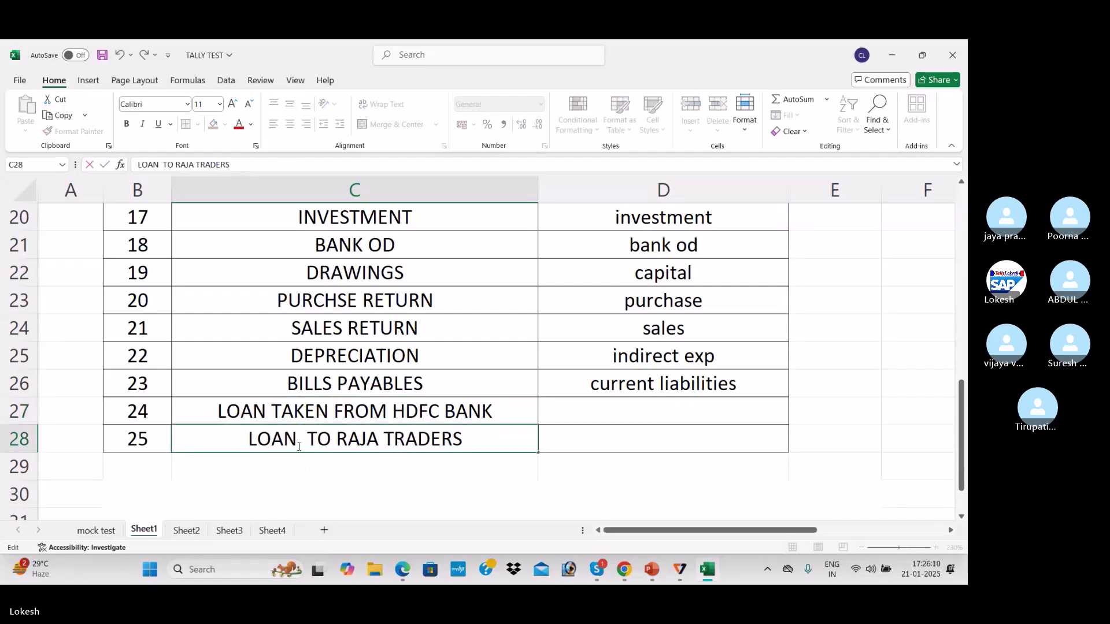
text(GIVEN)
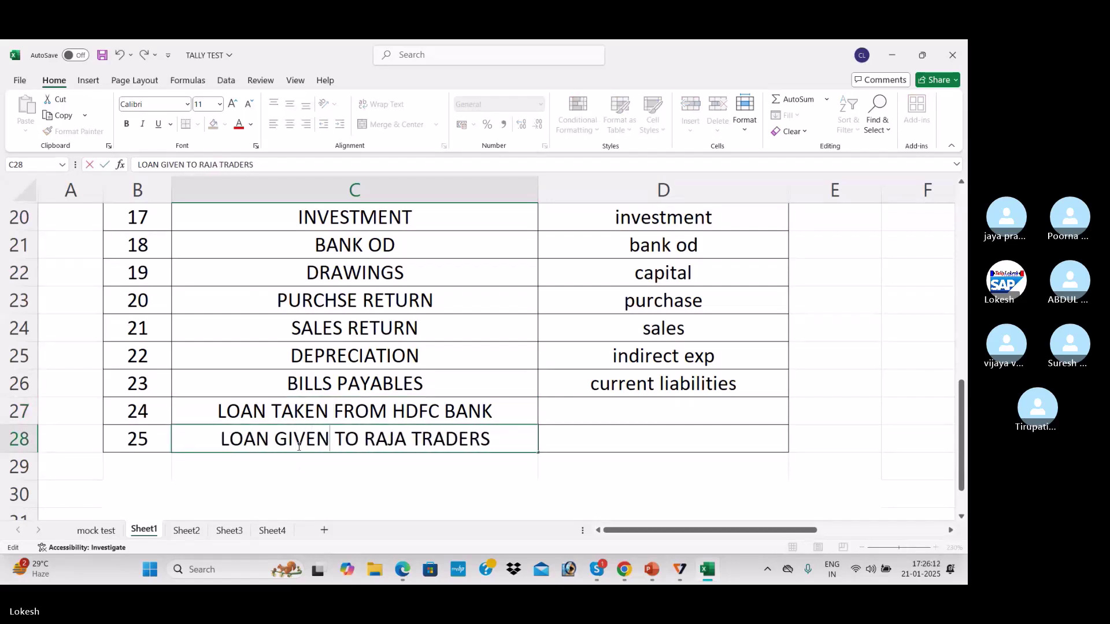
Enter loans & liabilities as the group for the HDFC BANK loan in D27.
click(559, 421)
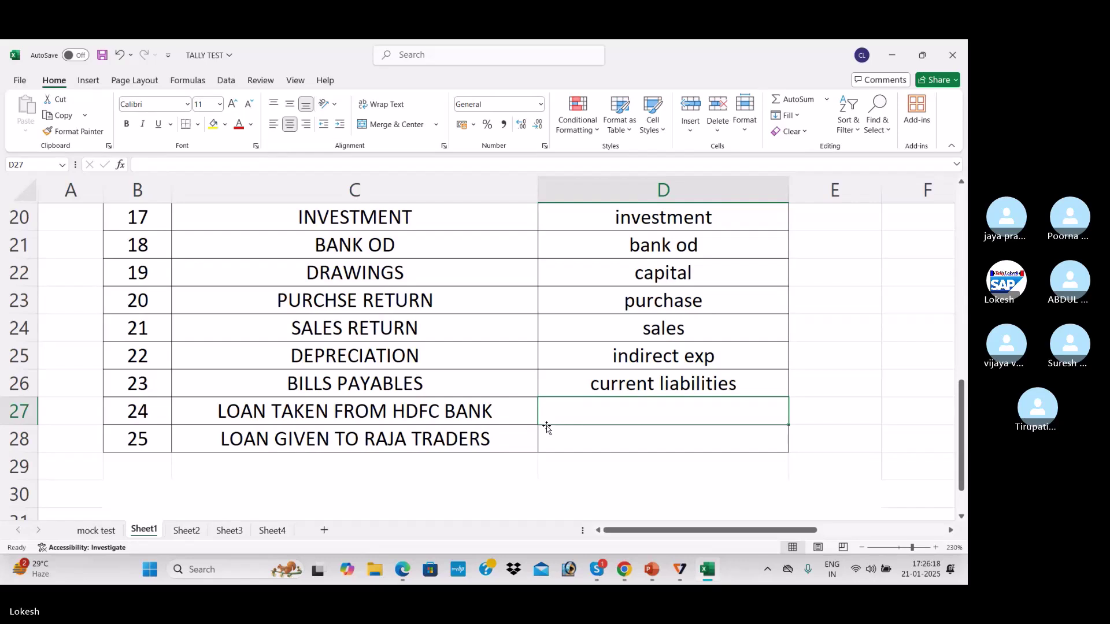
text(LOANS)
key(BackSpace)
key(BackSpace)
key(BackSpace)
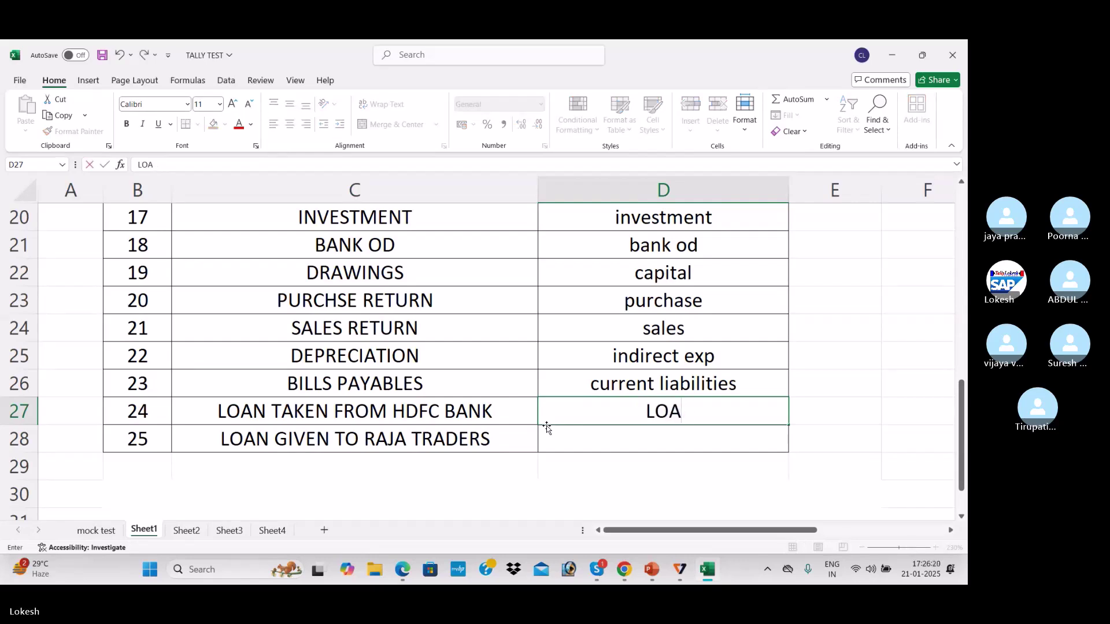
key(BackSpace)
key(BackSpace)
text(loans)
text( $)
key(BackSpace)
text(& )
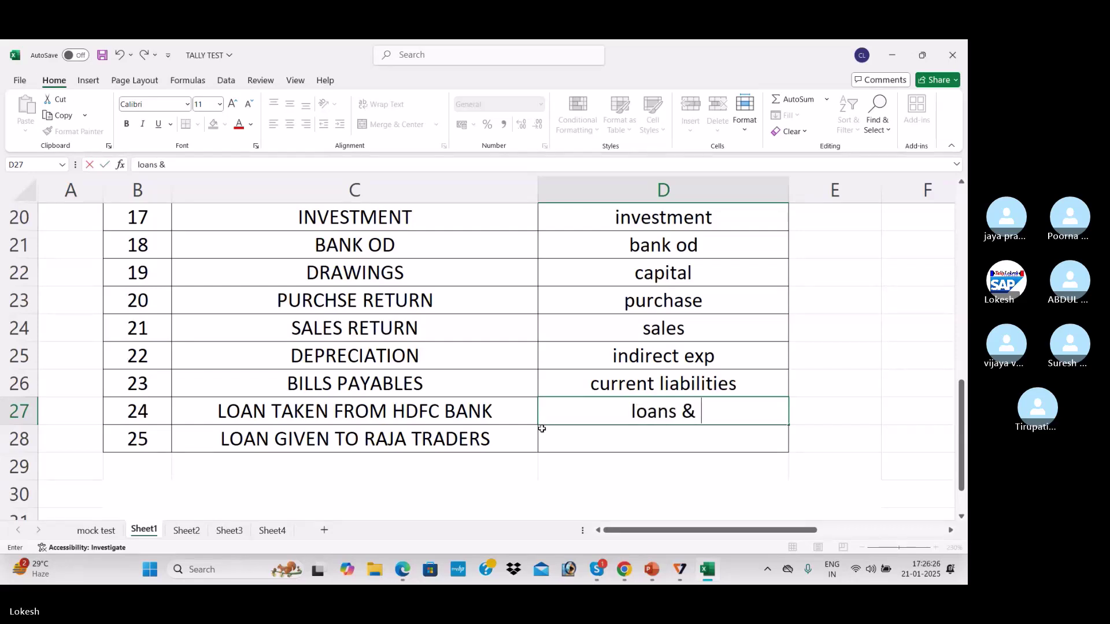
text(li)
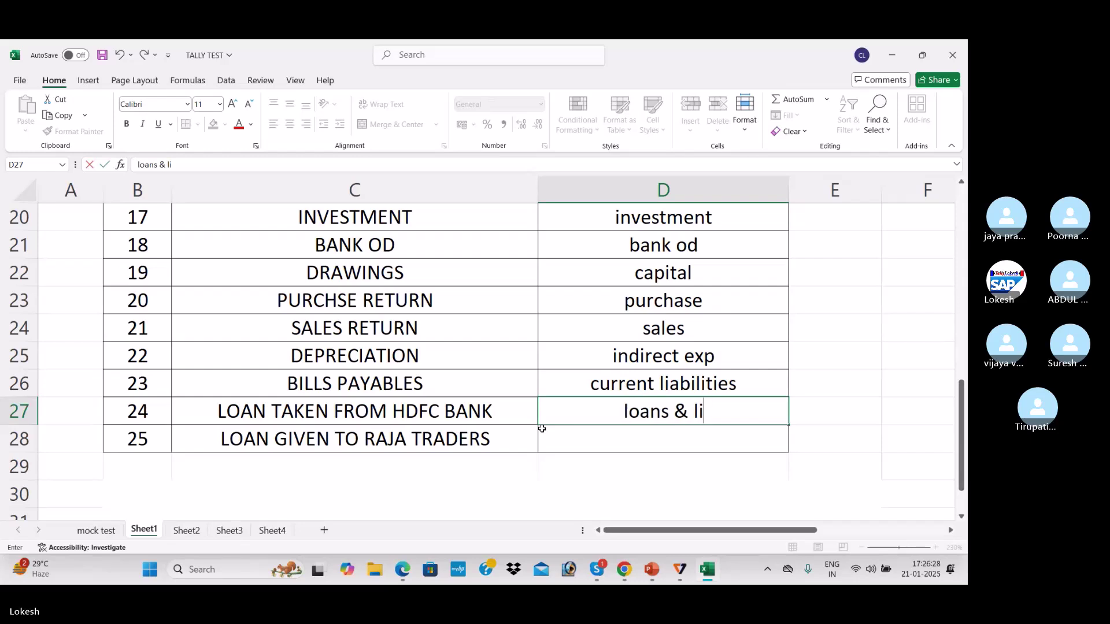
text(abilities)
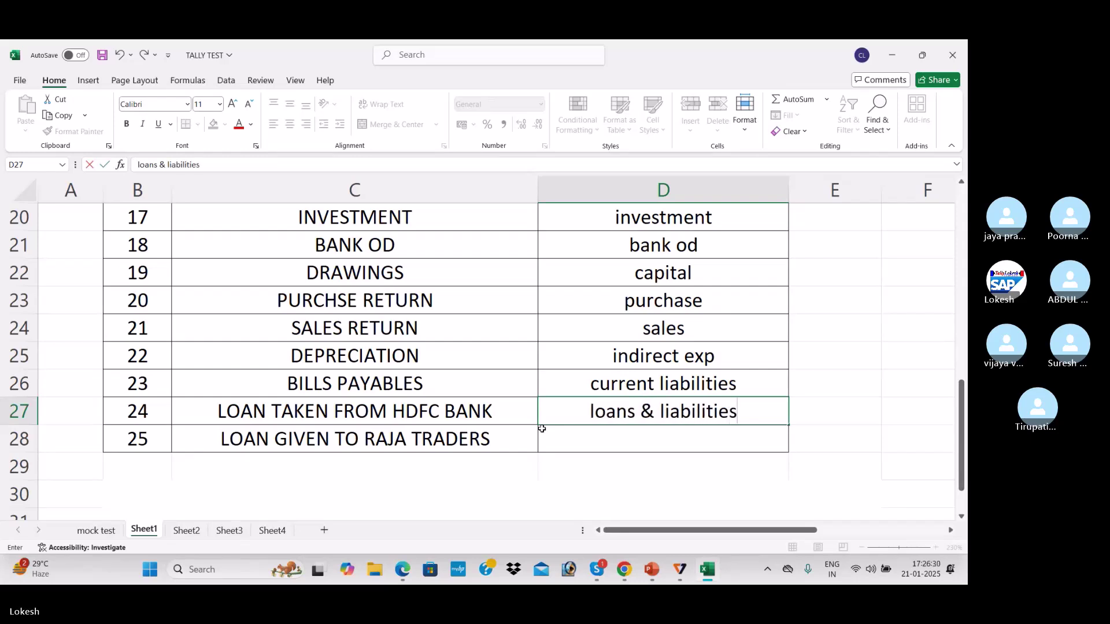
key(Return)
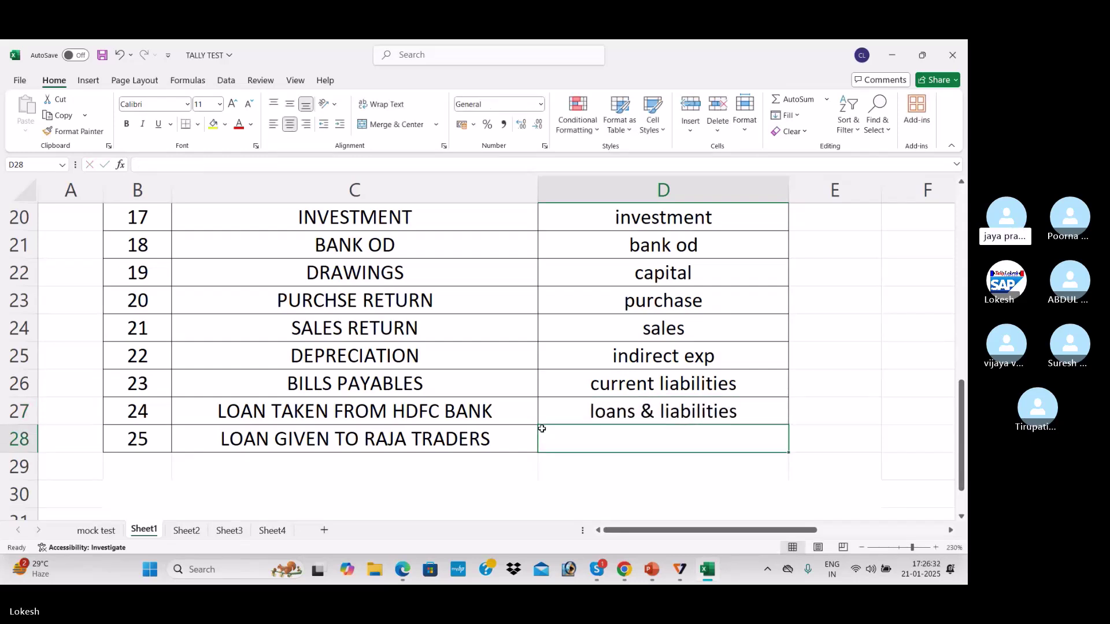
Enter Loans & Advances as the group for the loan given to RAJA TRADERS in D28.
text(LOAS)
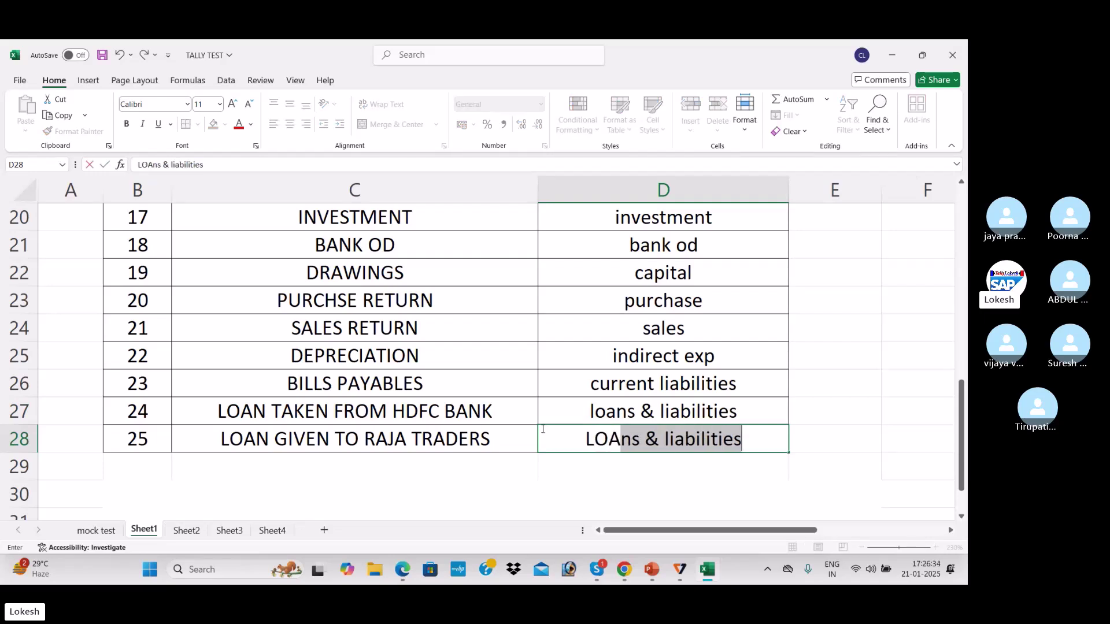
key(BackSpace)
key(BackSpace)
key(BackSpace)
text(oans )
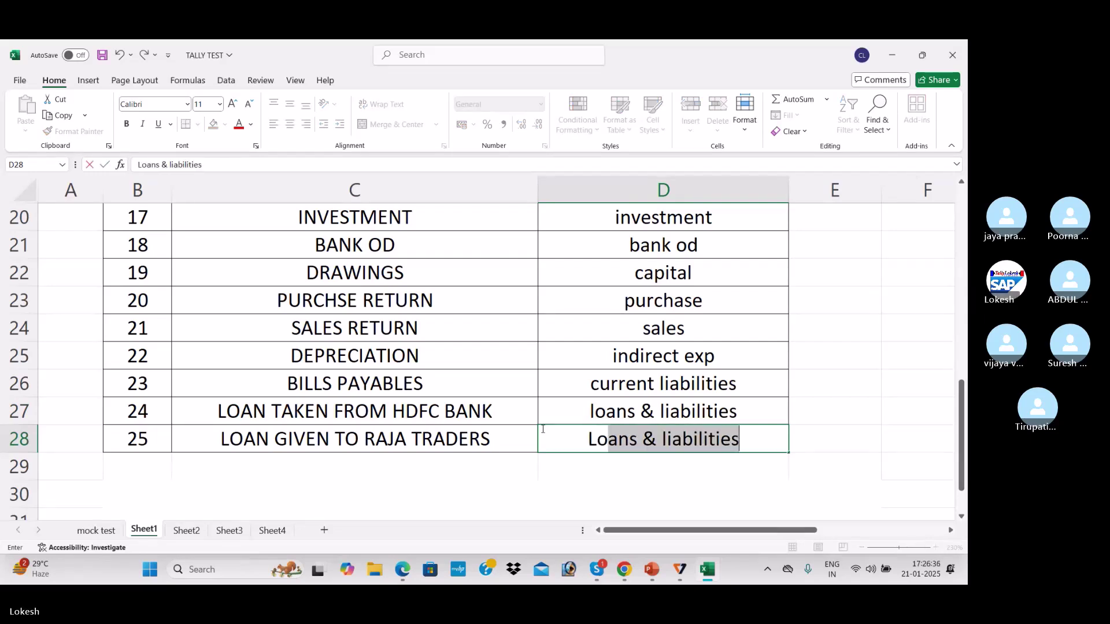
text(& )
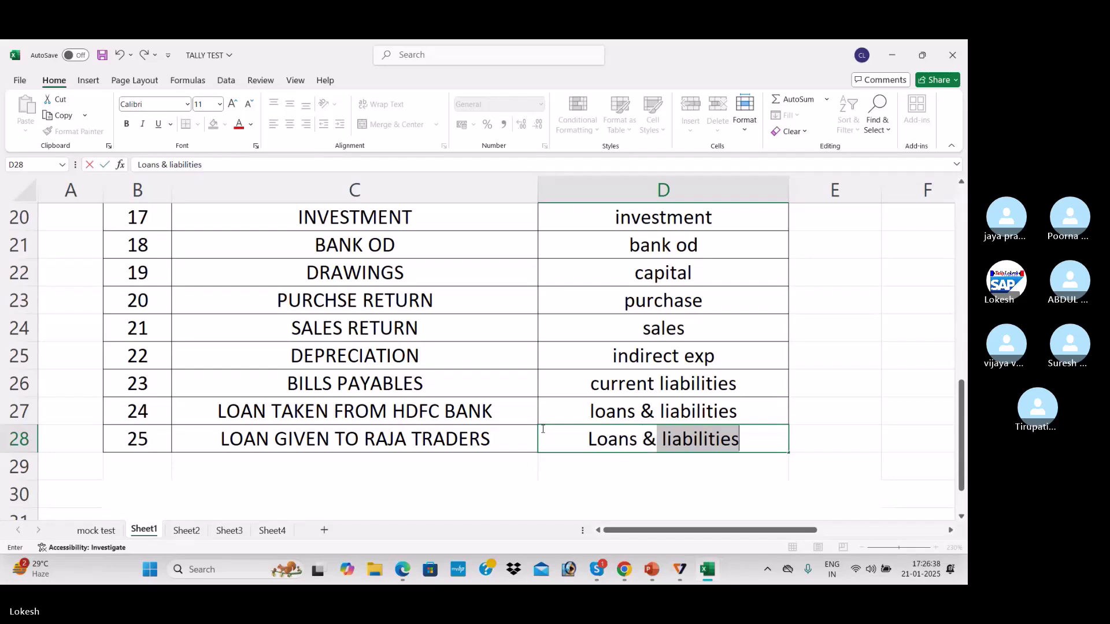
text(Advances)
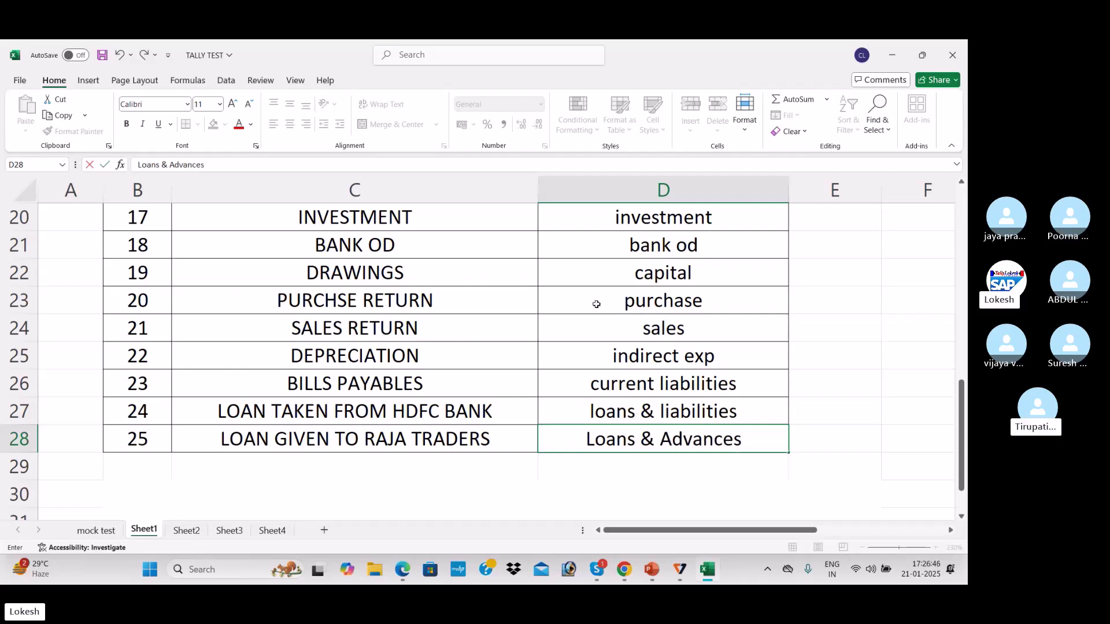
click(550, 352)
scroll(541, 384, up, 6)
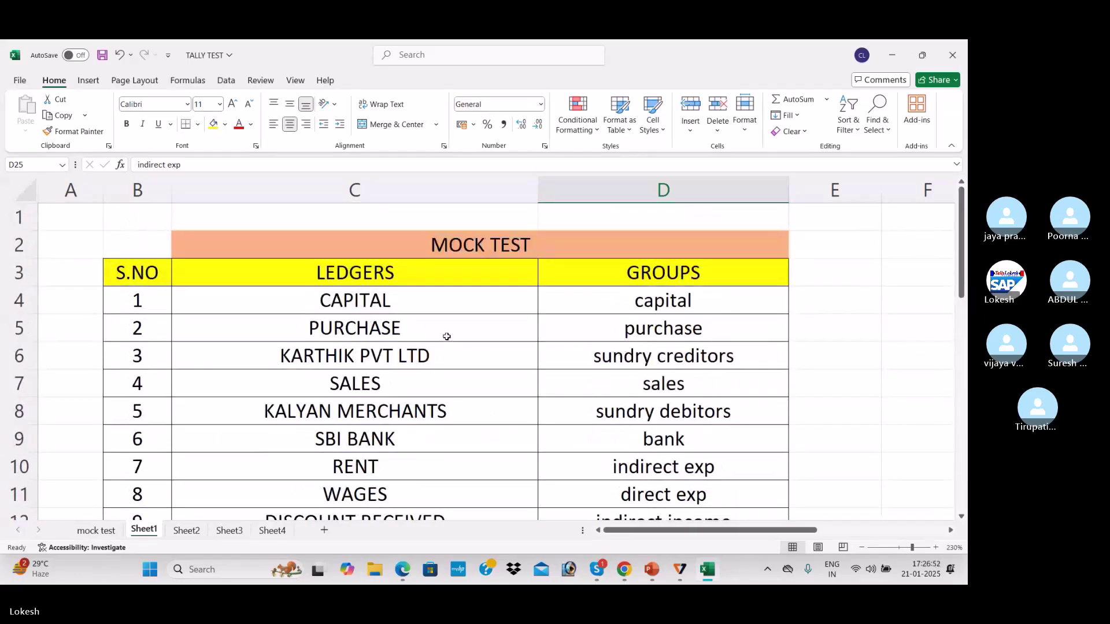
Switch to the LIT 30 Days Material PDF in Edge and examine the first PROBLEM-2 transactions of KALYAN TRADERS on page 33.
key(alt+Tab)
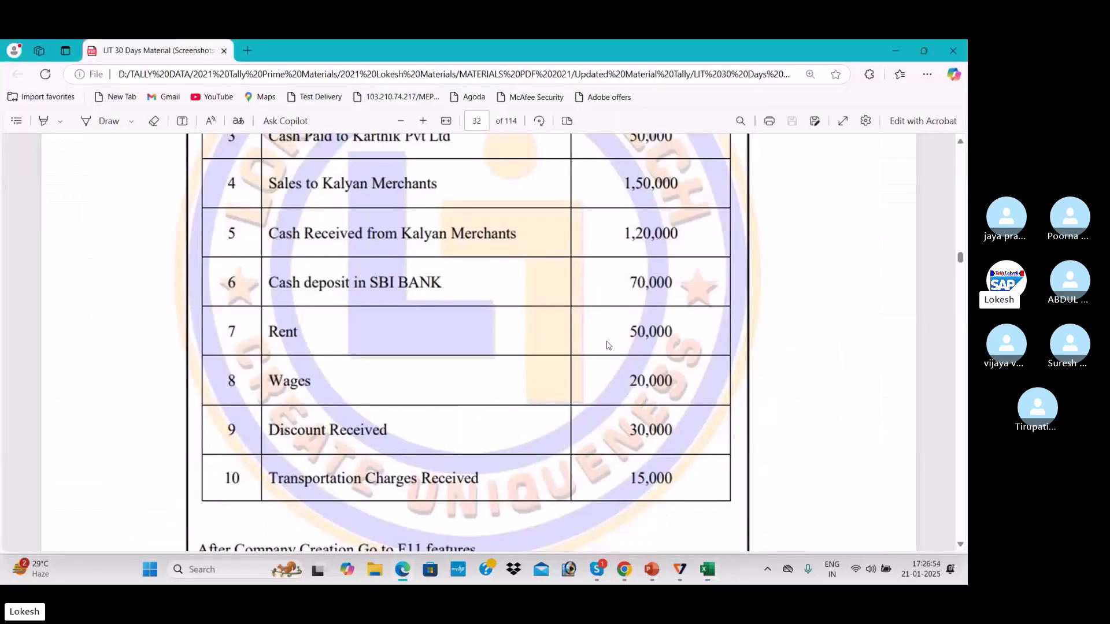
scroll(607, 345, down, 8)
scroll(607, 346, down, 5)
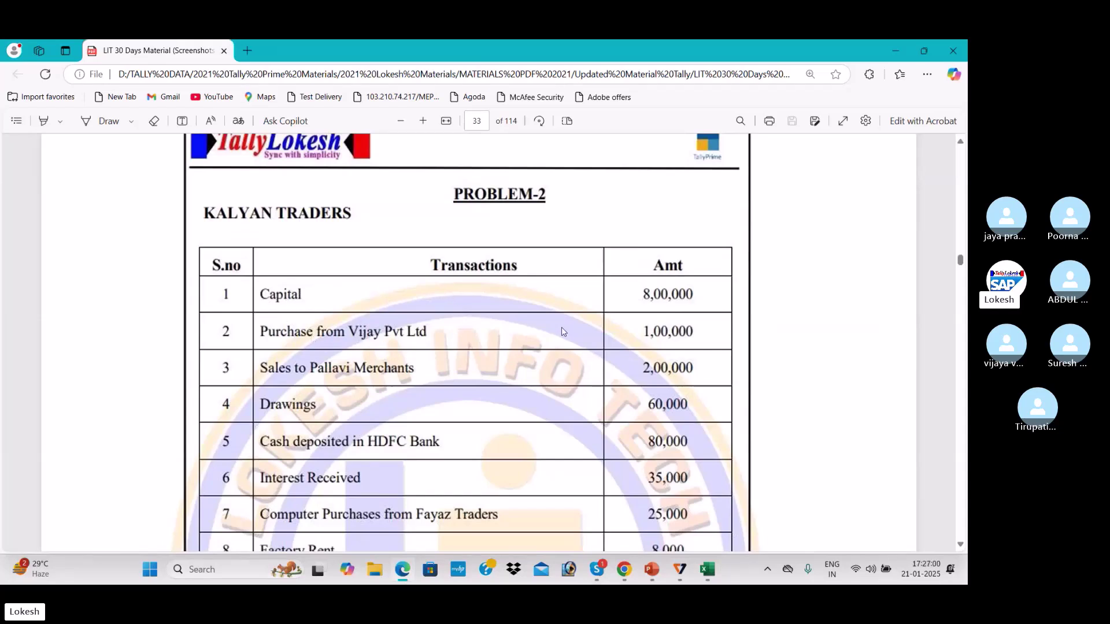
scroll(427, 339, down, 1)
scroll(426, 339, up, 1)
scroll(498, 344, down, 2)
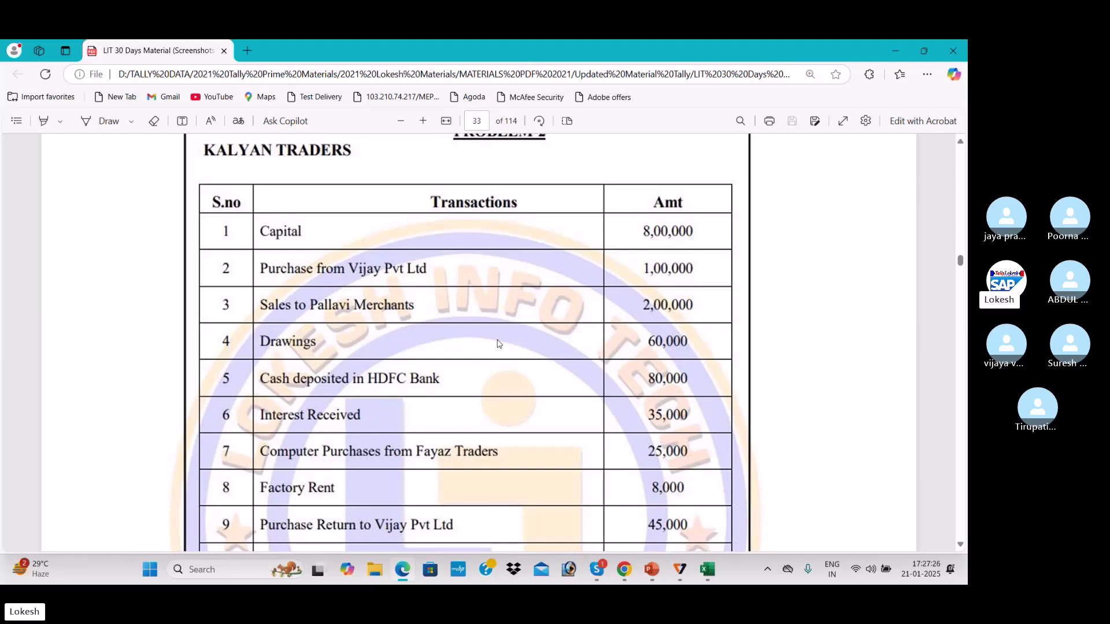
scroll(499, 344, down, 1)
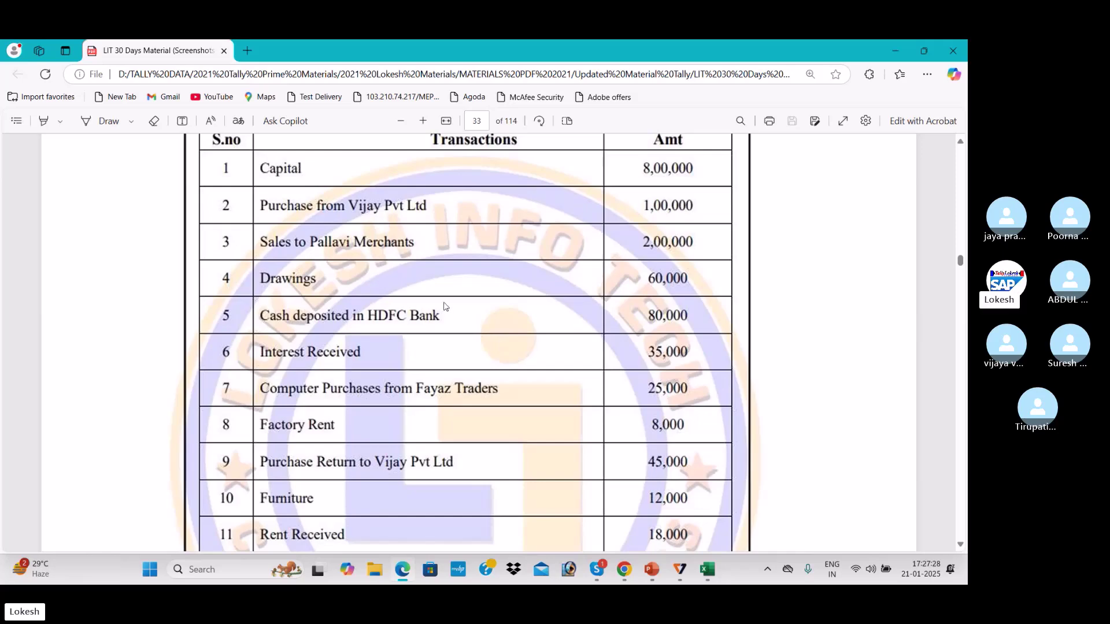
scroll(348, 322, up, 2)
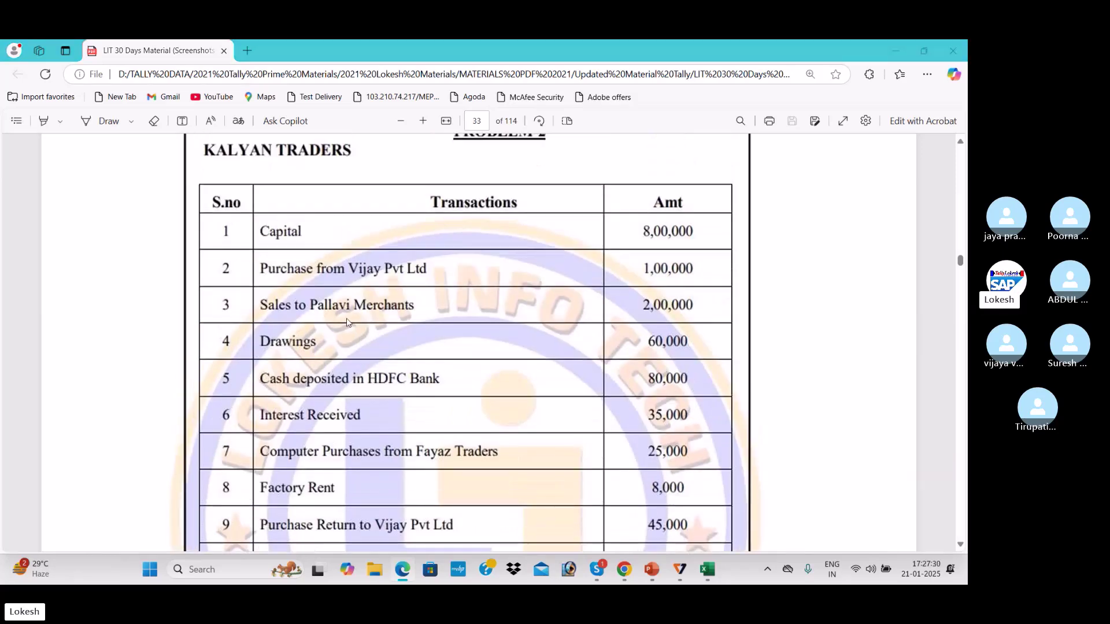
Switch back to the TALLY TEST workbook in Excel, save it and close it.
key(alt+Tab)
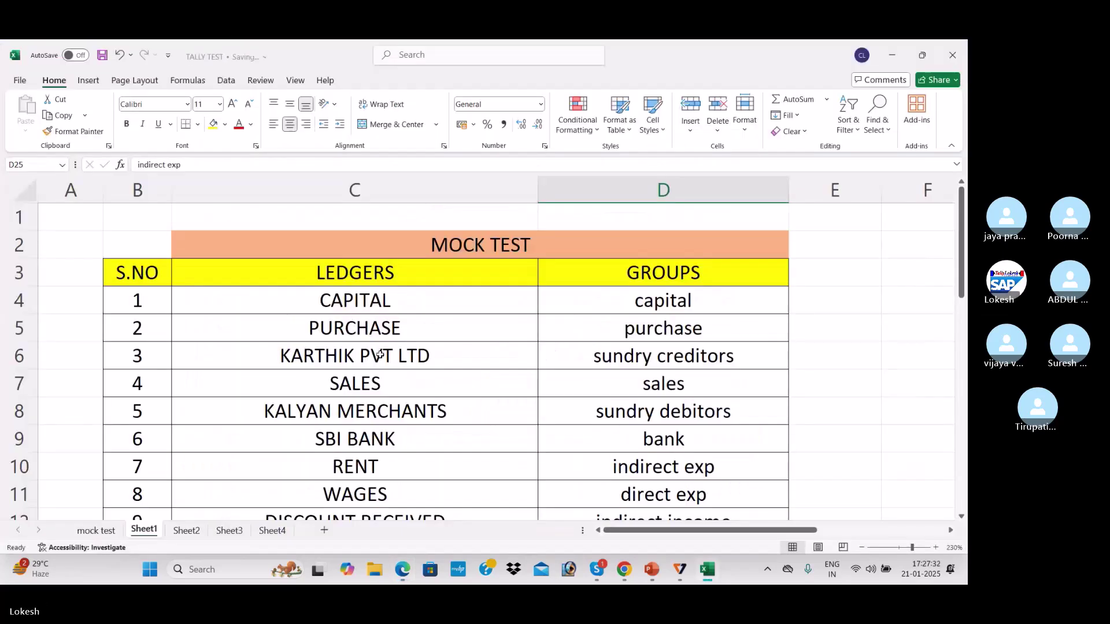
key(ctrl+s)
click(958, 43)
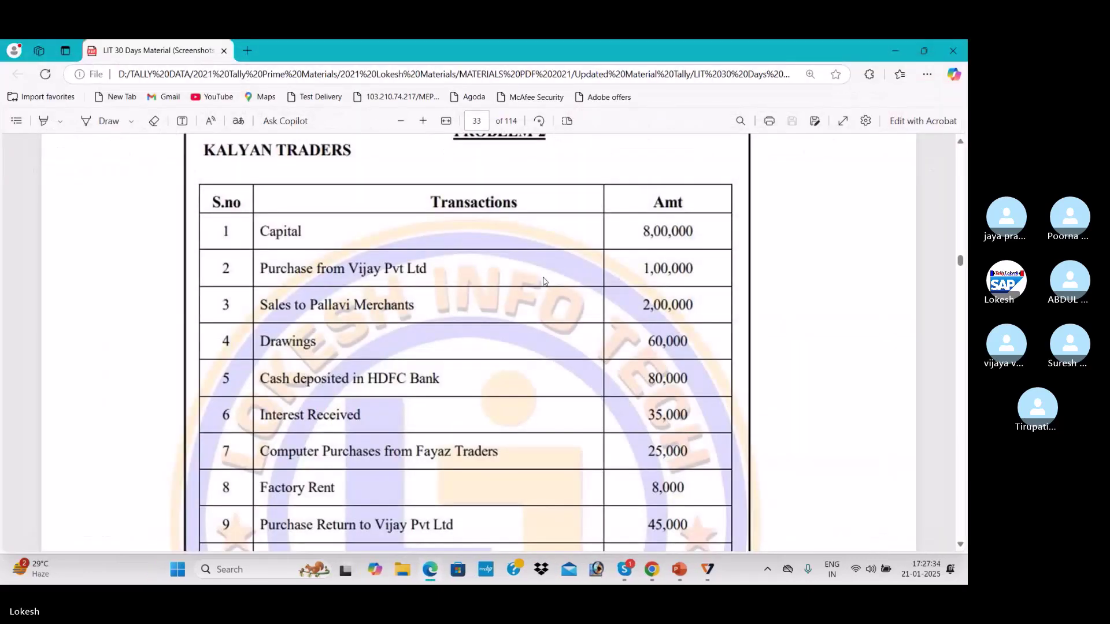
Check the Skype call, return to the PDF in Edge and read the KALYAN TRADERS transactions from Capital down to Interest on Investments.
key(alt+Tab)
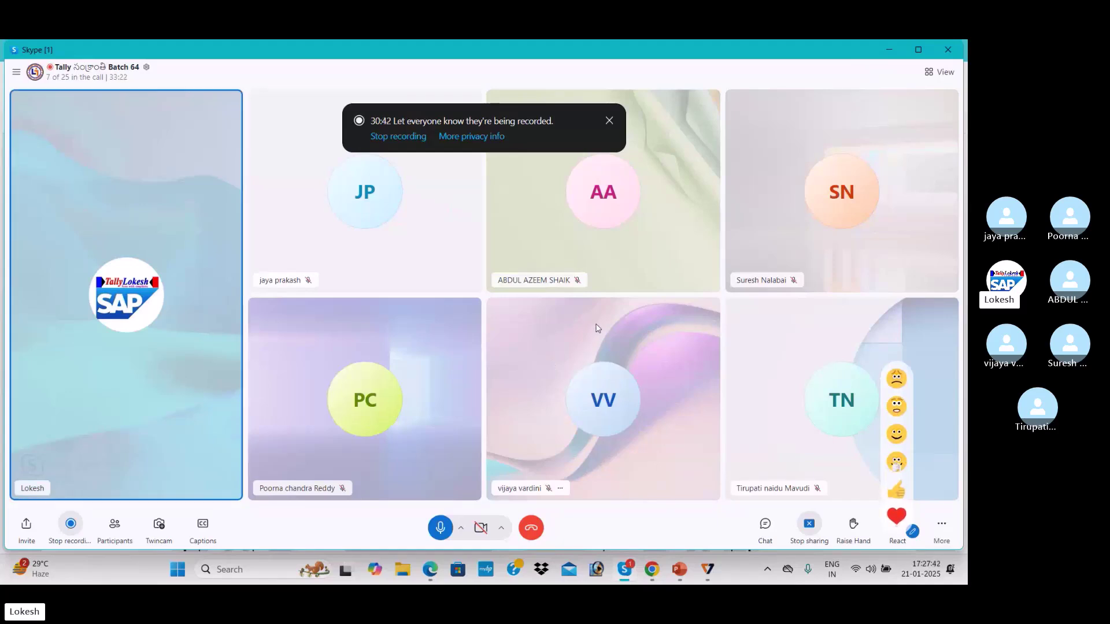
key(alt+Tab)
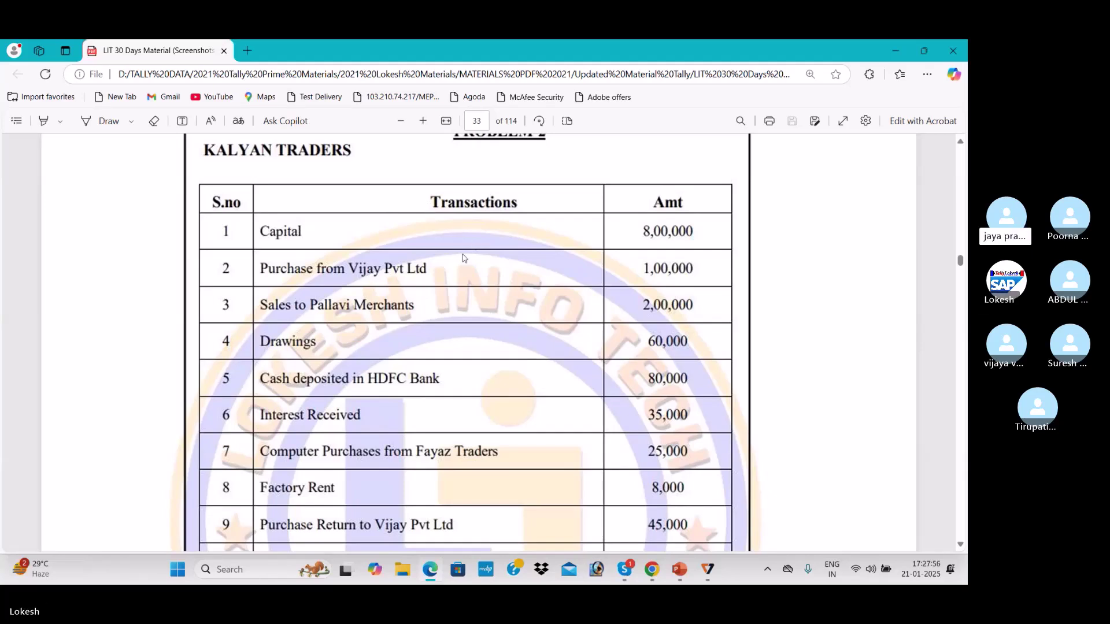
scroll(449, 289, down, 1)
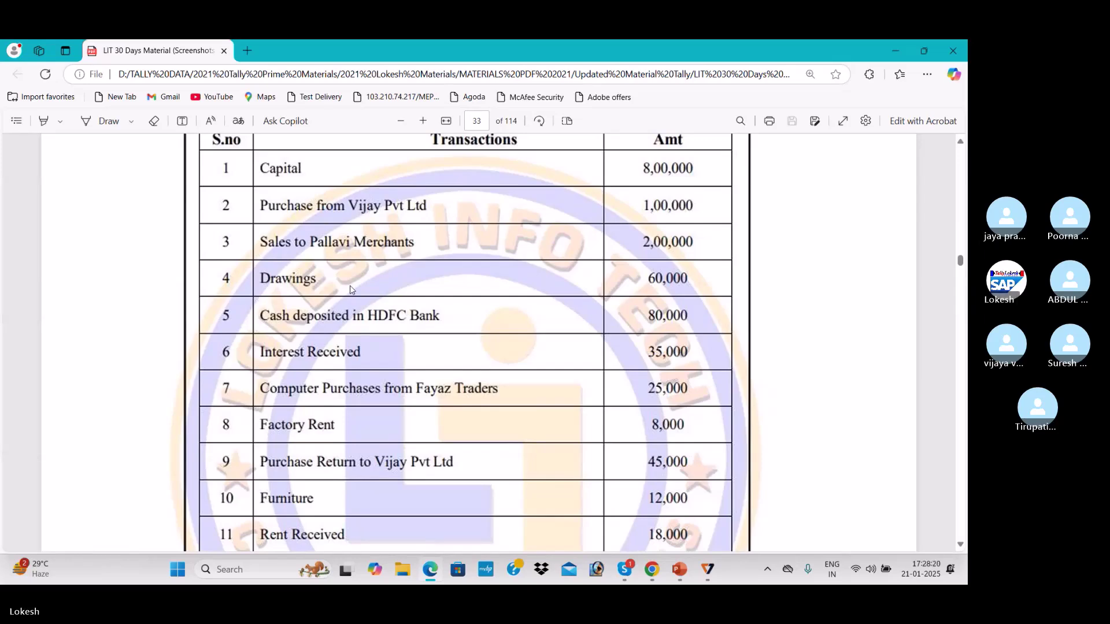
scroll(332, 349, down, 2)
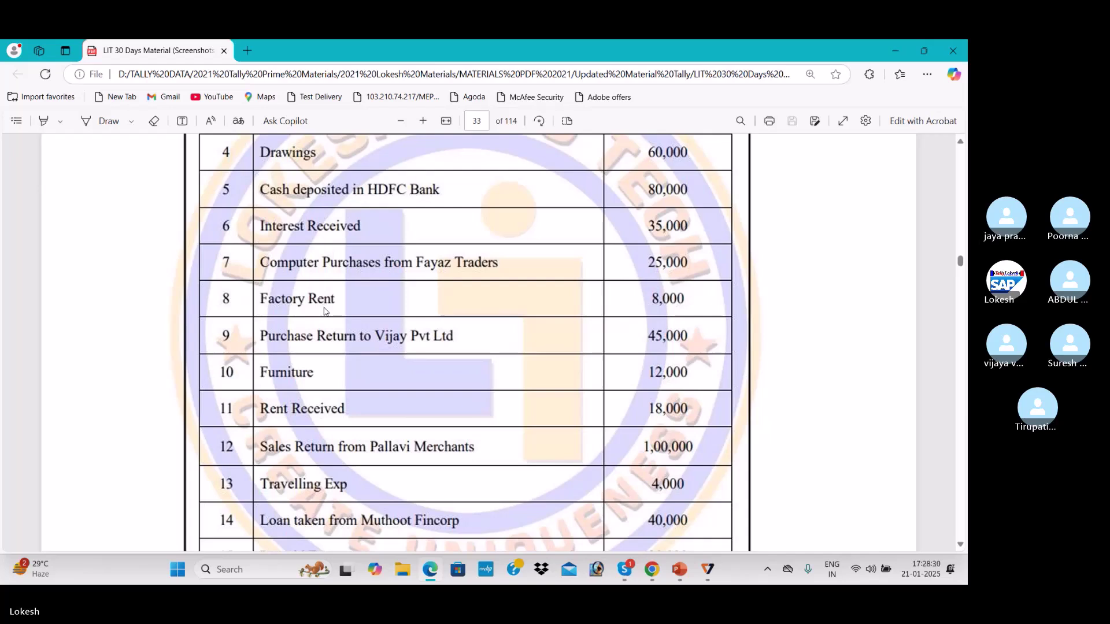
scroll(325, 312, down, 1)
scroll(326, 312, up, 1)
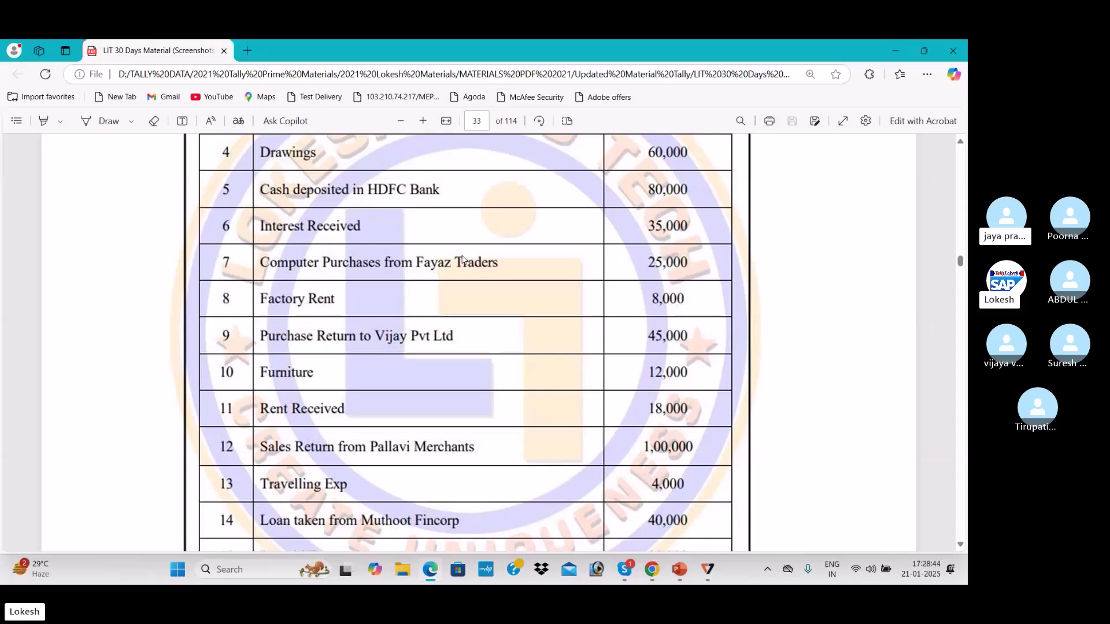
scroll(437, 281, down, 2)
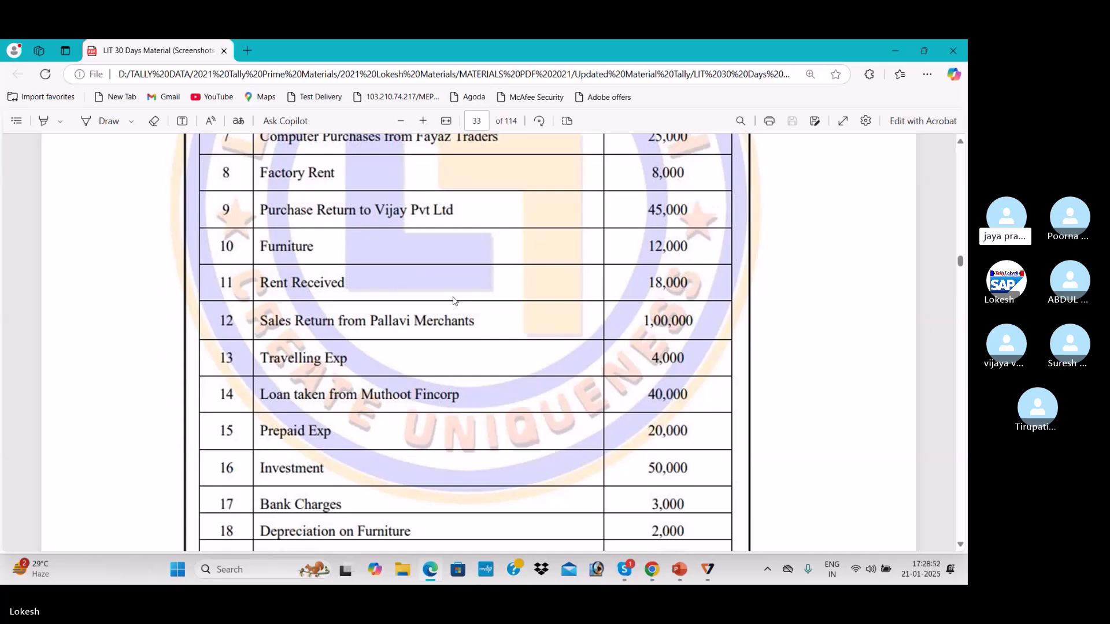
scroll(454, 300, up, 1)
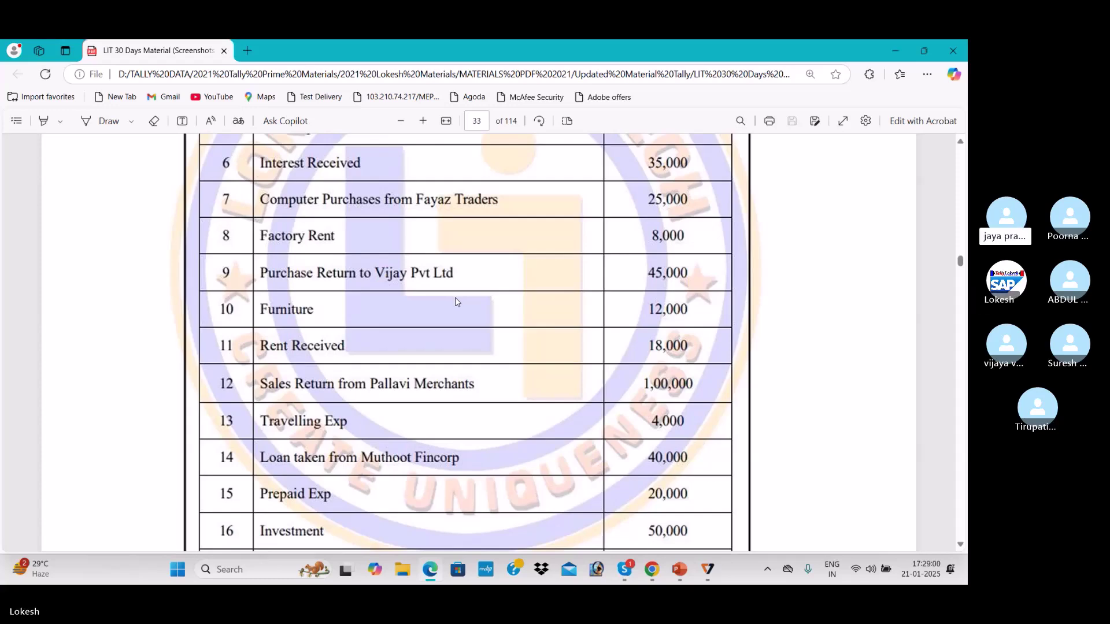
scroll(462, 306, down, 2)
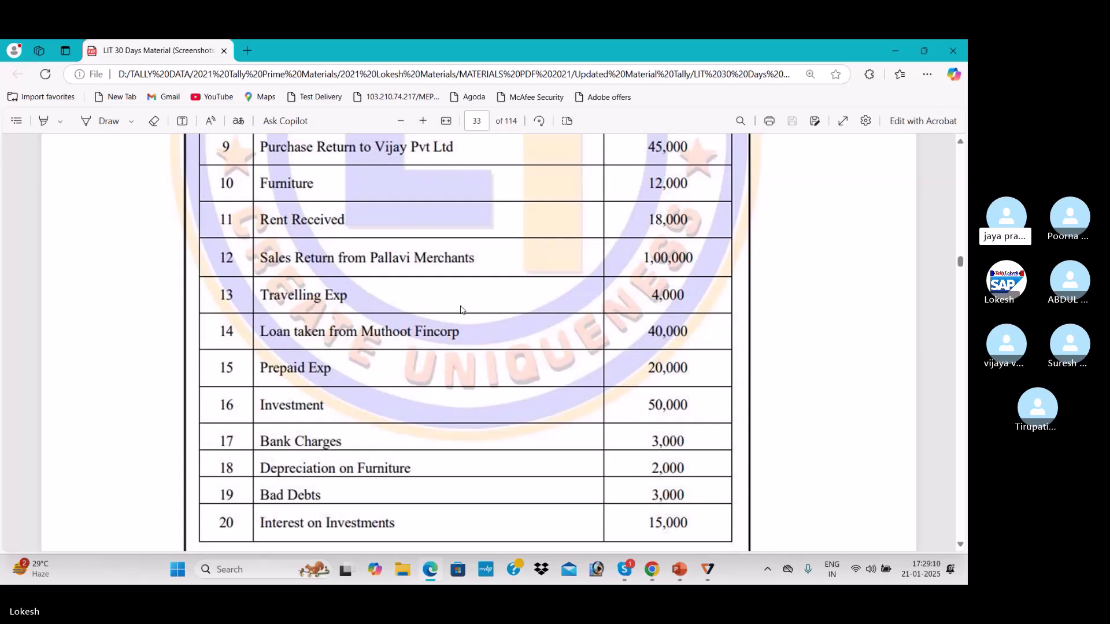
scroll(460, 310, down, 1)
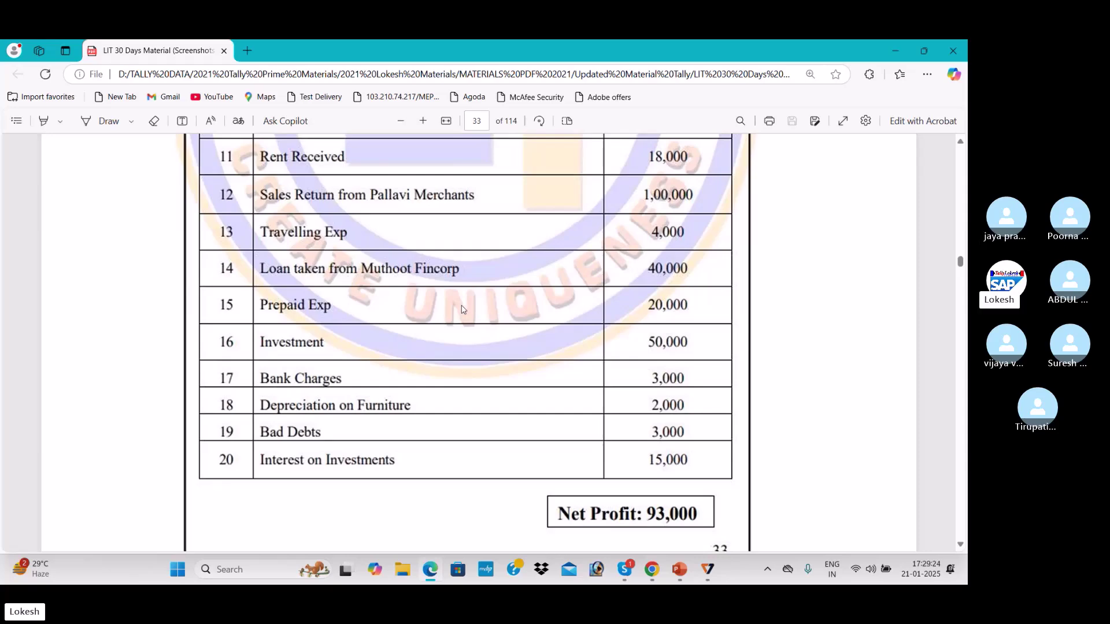
Review the whole PROBLEM-2 transaction list again from its heading down to the net profit, and return to the Skype call.
scroll(421, 334, down, 5)
scroll(419, 335, up, 1)
scroll(347, 307, down, 1)
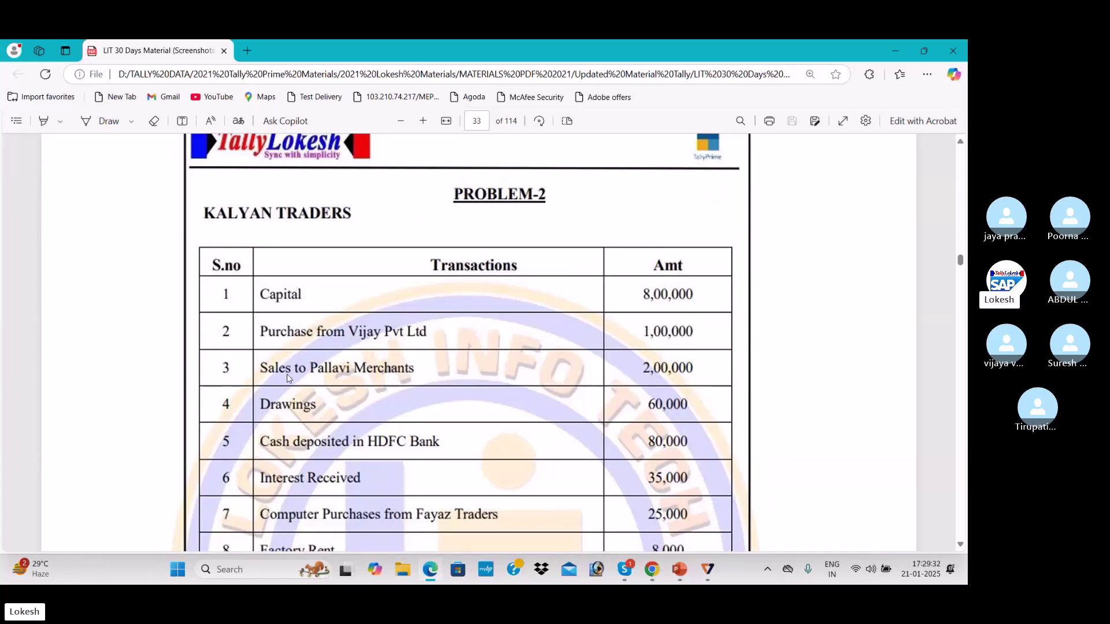
scroll(287, 378, down, 3)
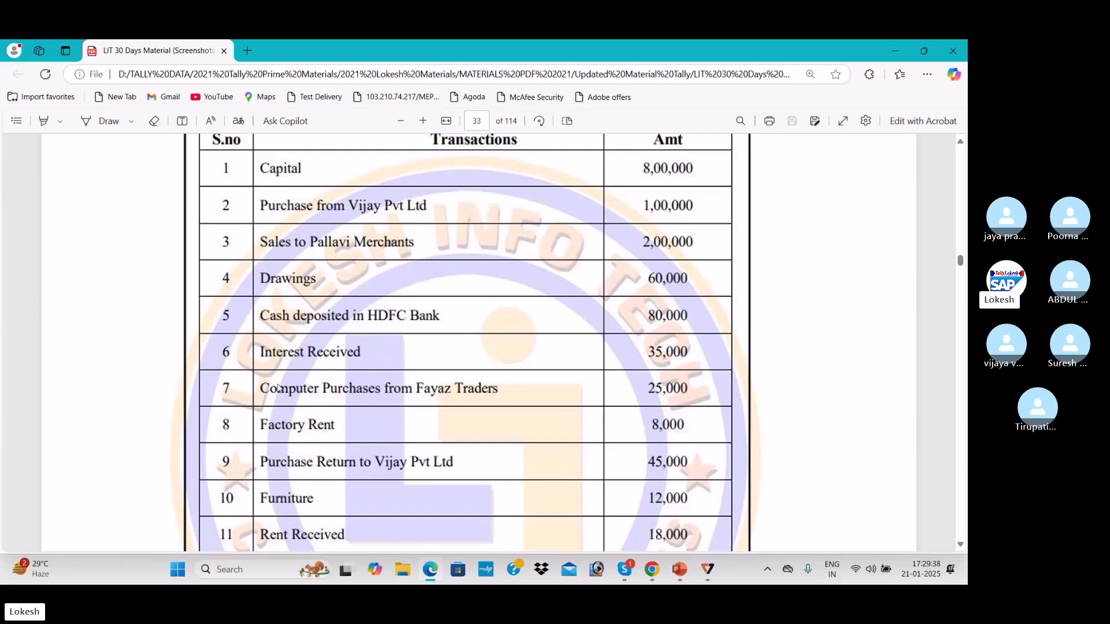
scroll(459, 401, down, 1)
scroll(289, 309, down, 3)
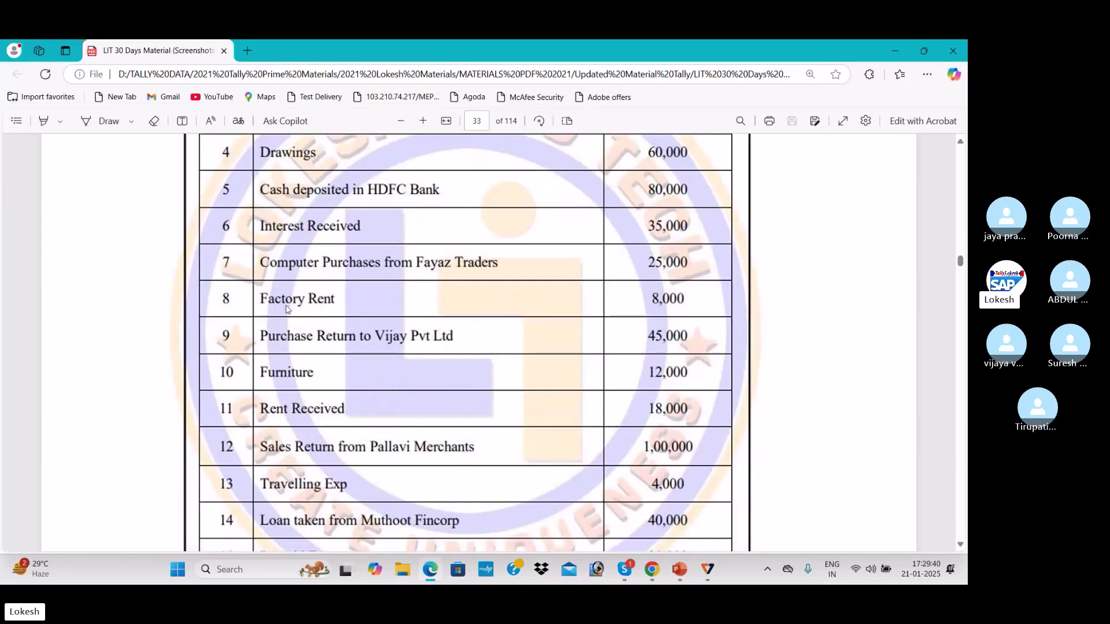
scroll(315, 312, down, 3)
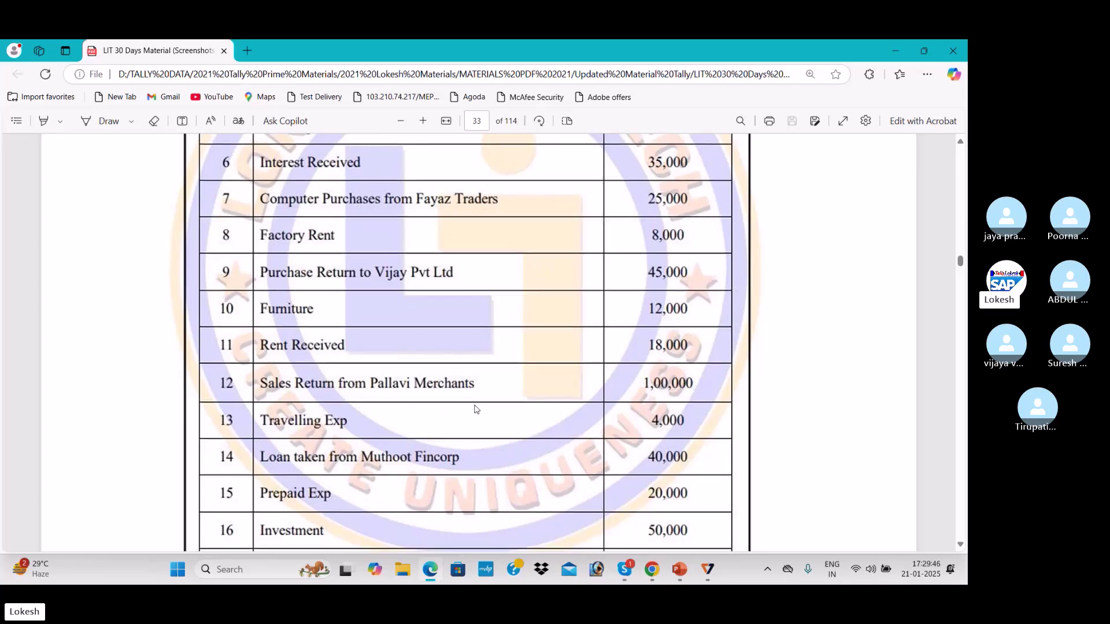
scroll(457, 405, down, 2)
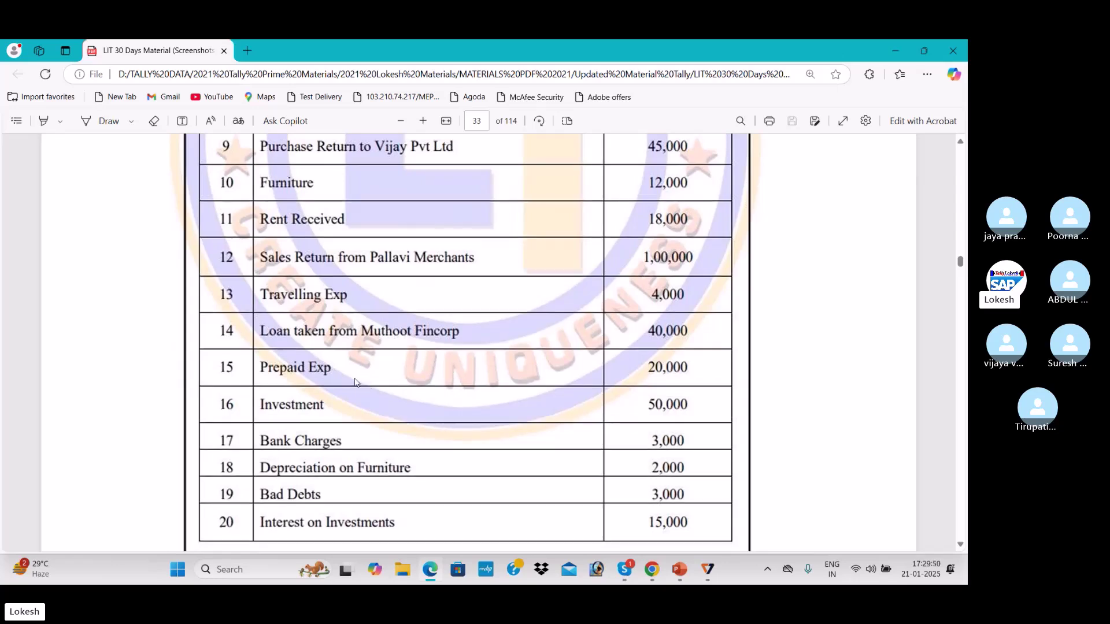
scroll(355, 382, down, 1)
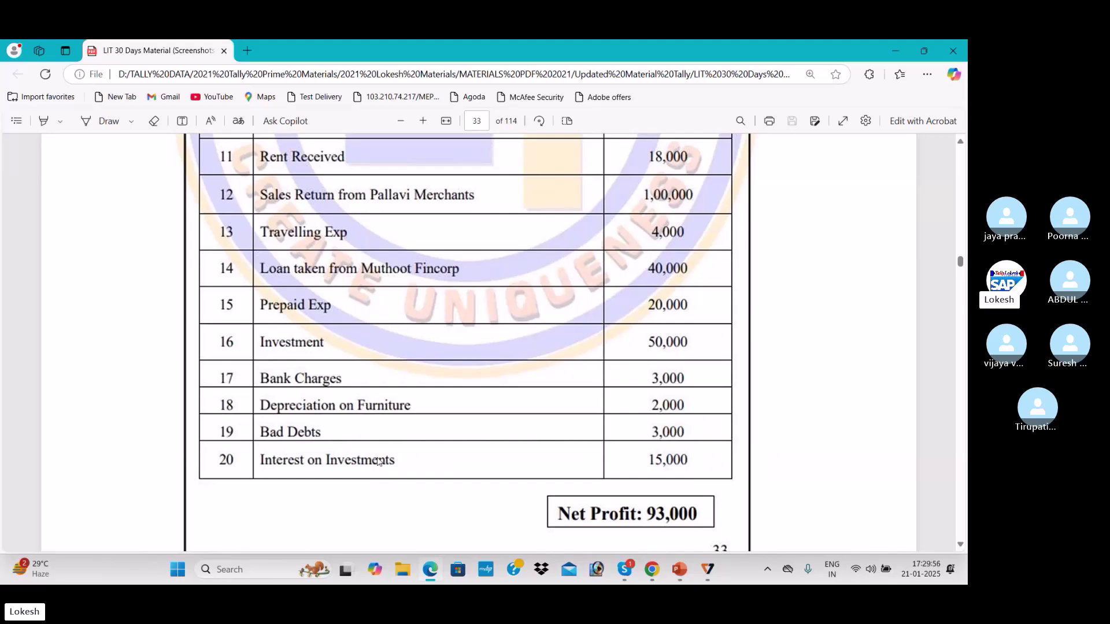
scroll(378, 461, up, 4)
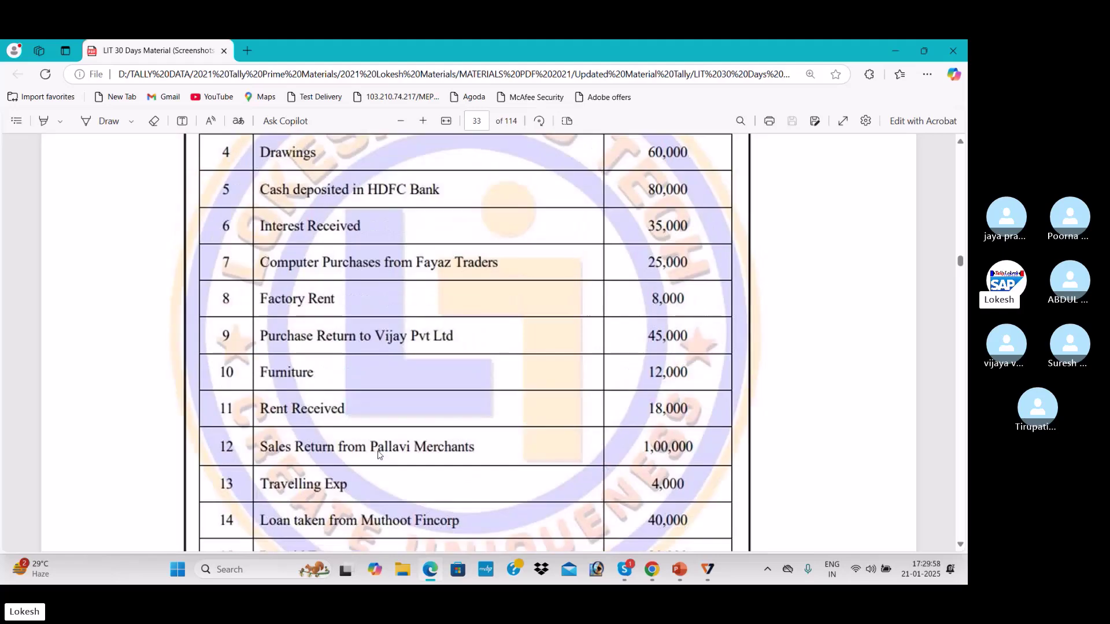
scroll(378, 455, down, 3)
scroll(379, 455, down, 2)
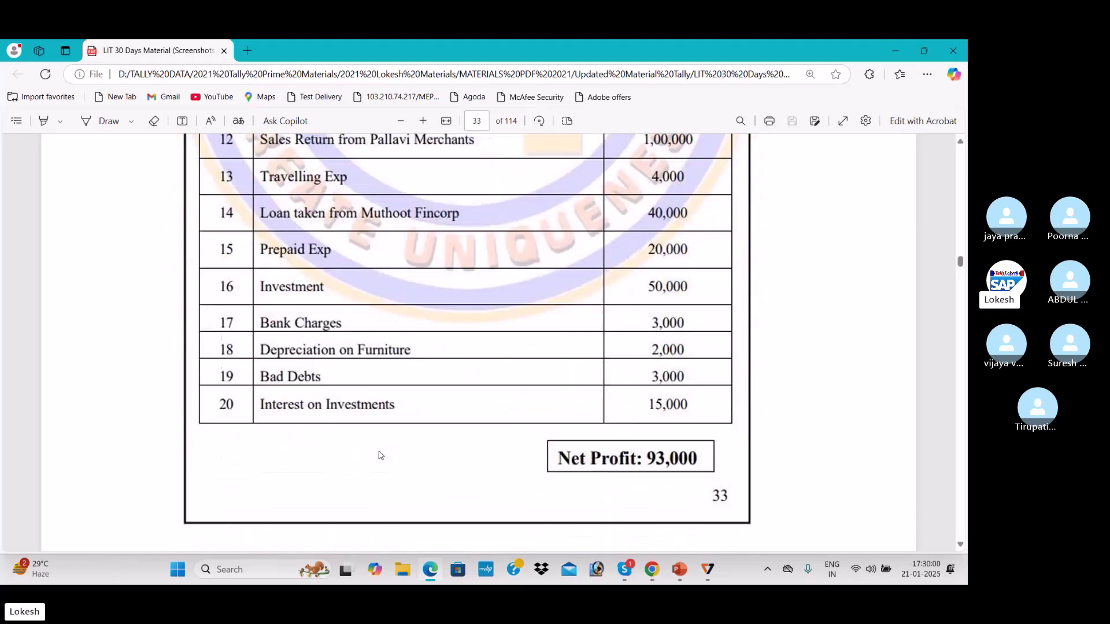
scroll(379, 455, up, 7)
scroll(379, 455, up, 4)
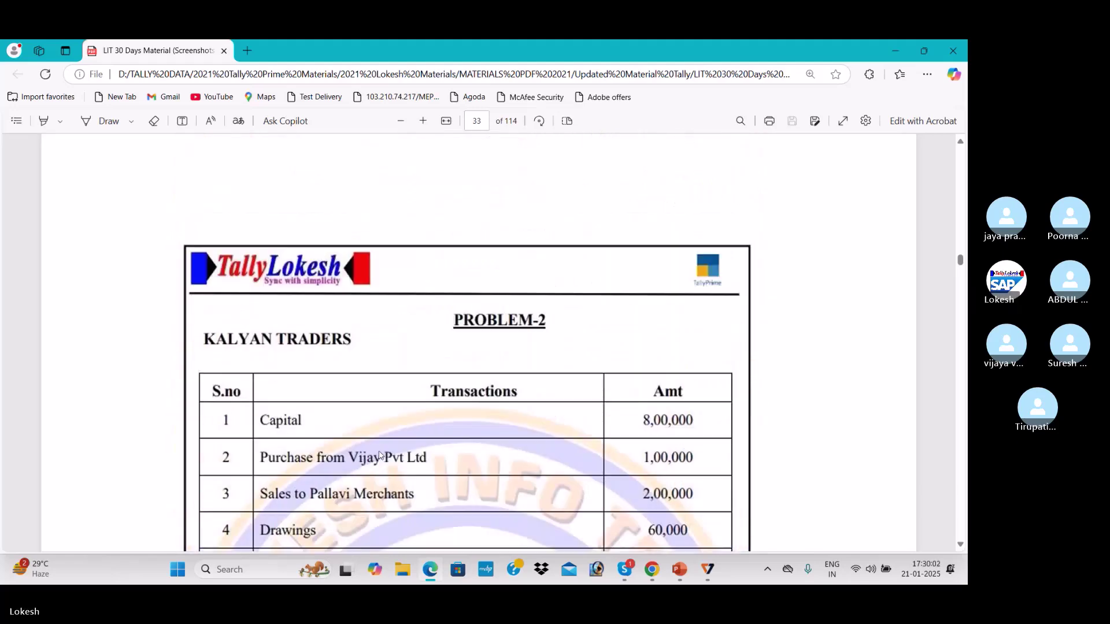
scroll(367, 344, down, 2)
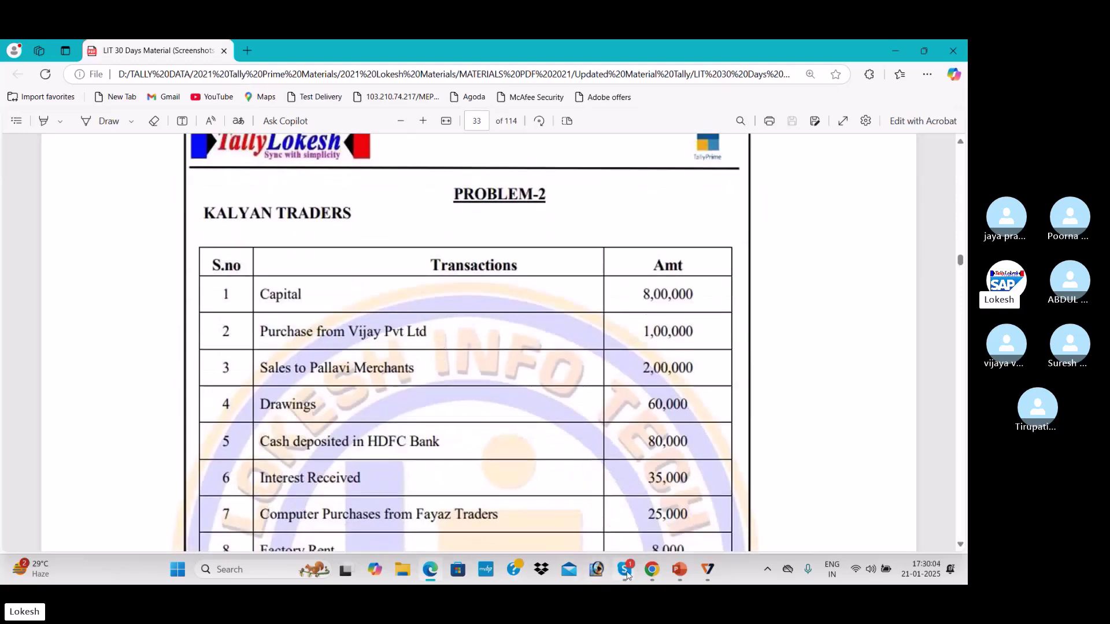
mouse_move(625, 569)
click(595, 509)
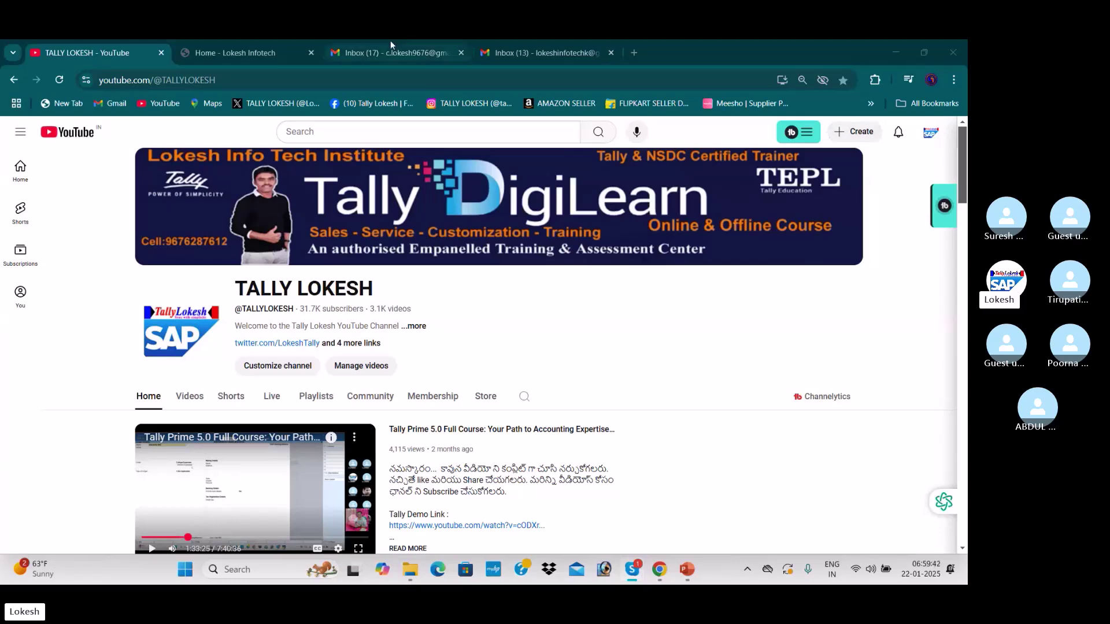
Switch to the Lokesh Infotech website in Chrome and view its home page.
click(274, 50)
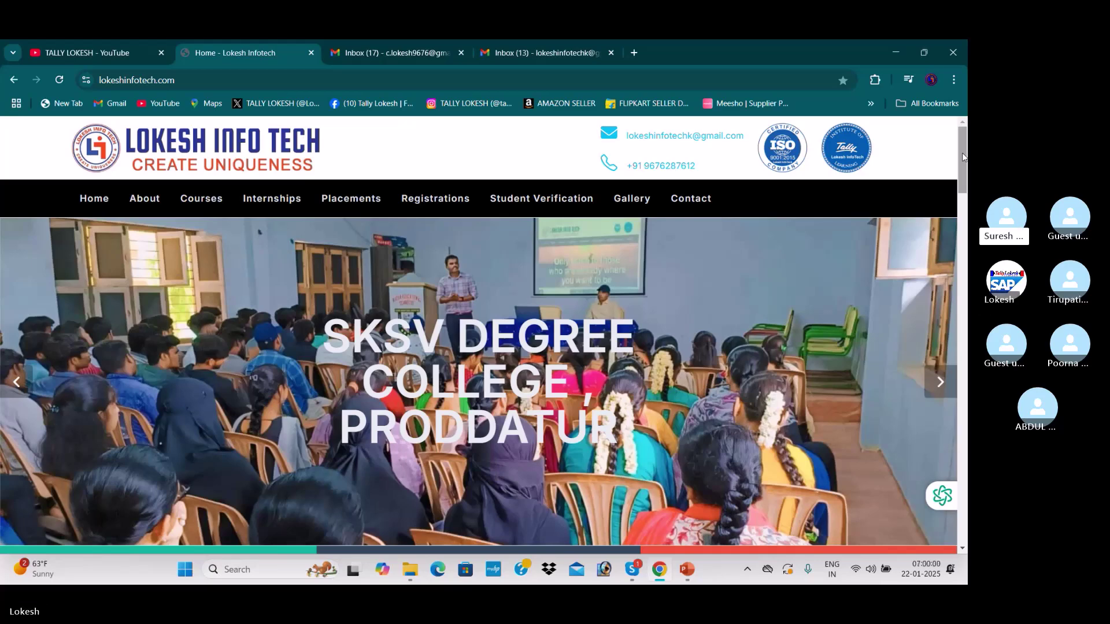
drag(962, 156, 963, 133)
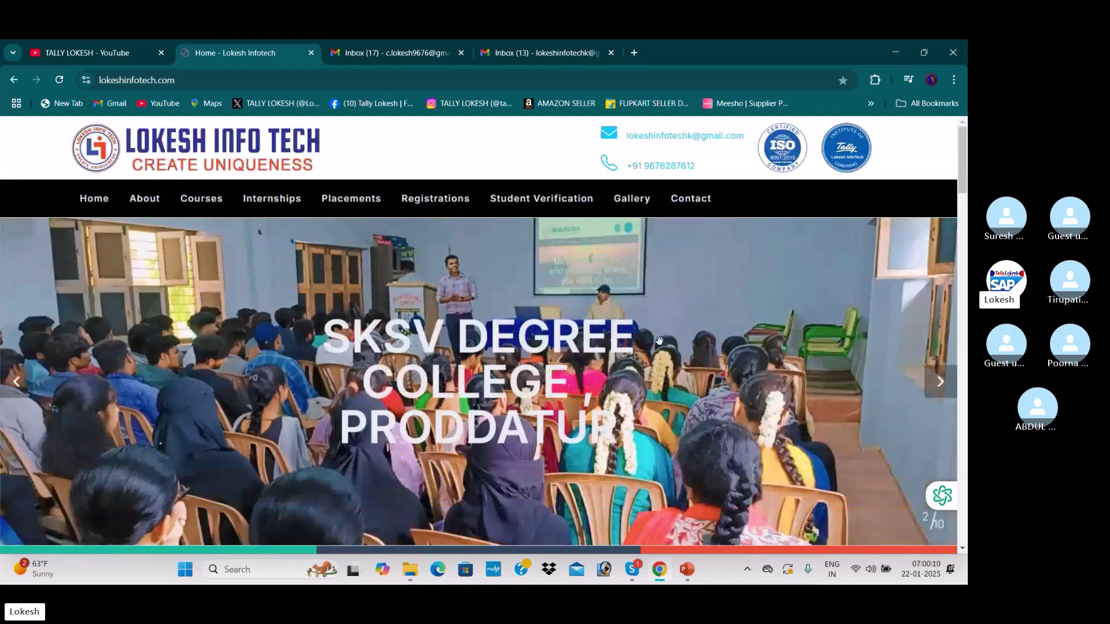
Switch to the Accounts New Templets presentation in PowerPoint and start the slide show from the Voucher Type Keys - 24 slide.
mouse_move(687, 571)
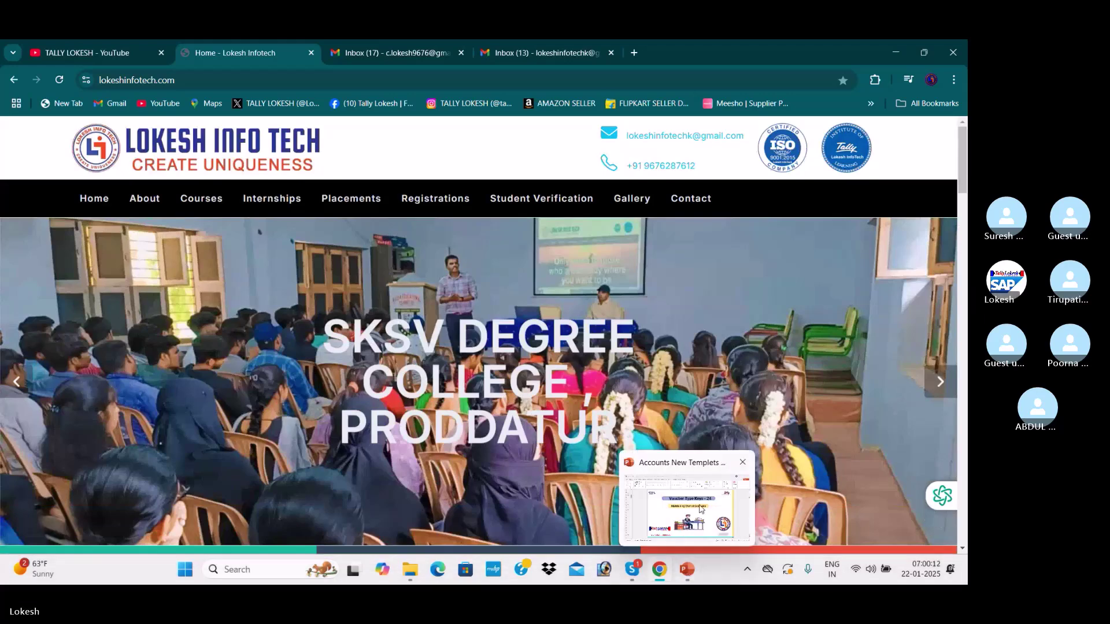
click(701, 508)
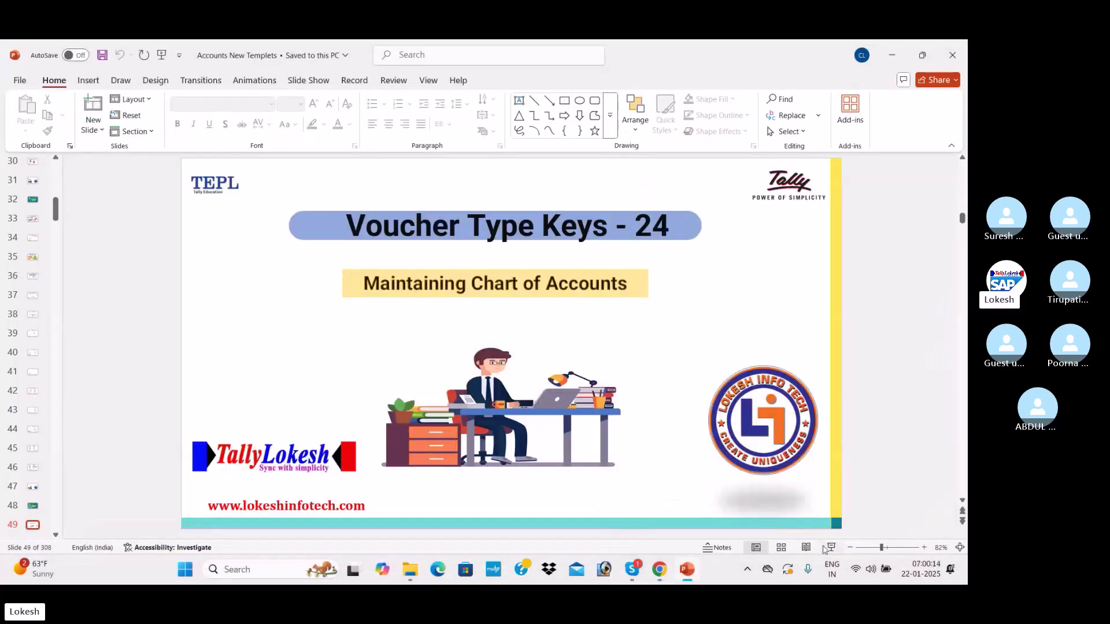
key(shift+F5)
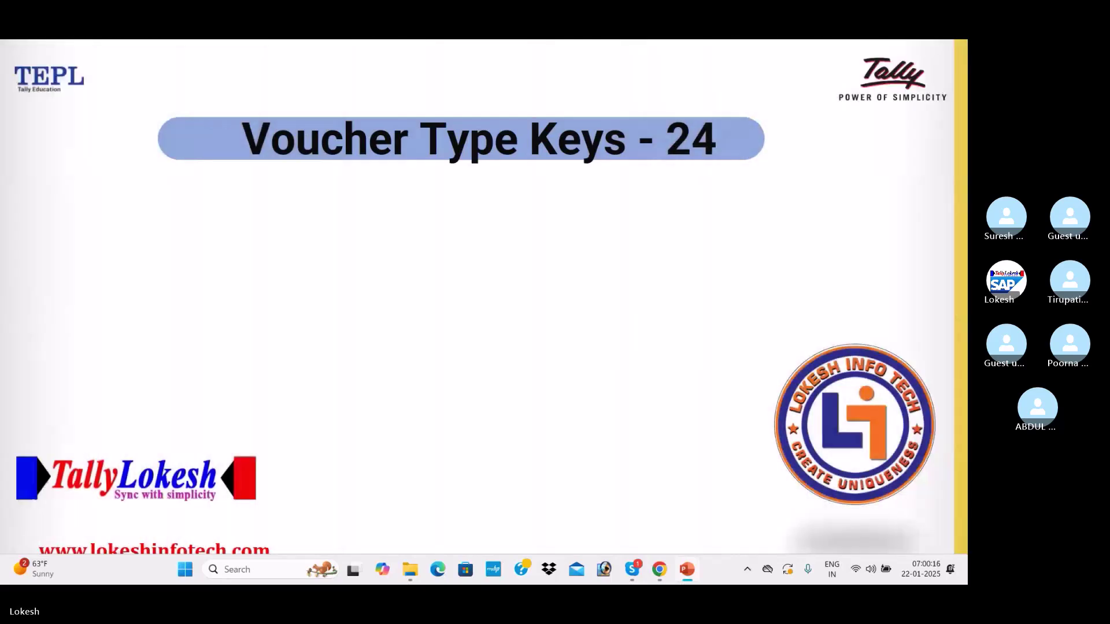